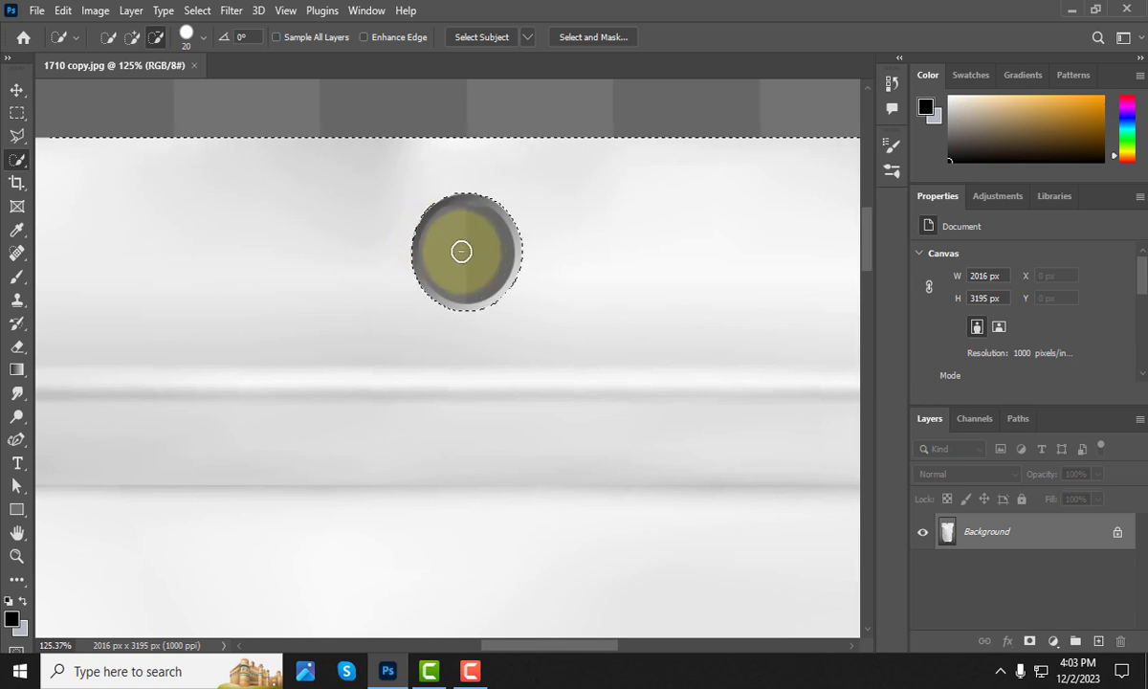
Copy the selected pouch to its own layer and hide the Background layer
scroll(460, 251, down, 10)
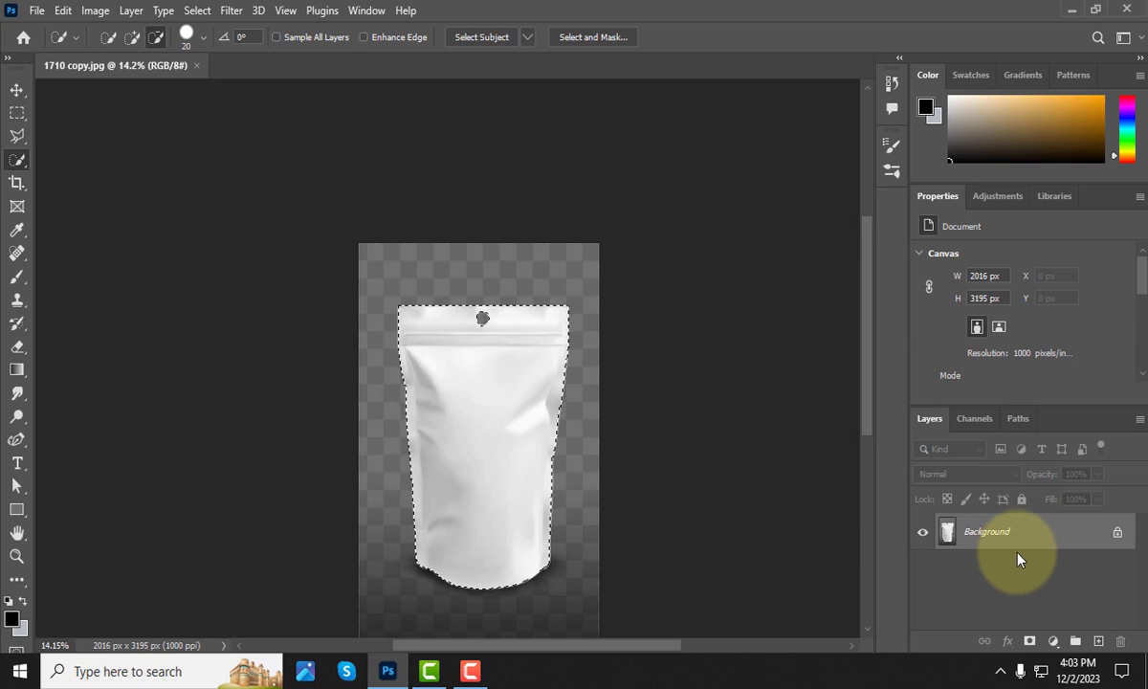
key(ctrl+j)
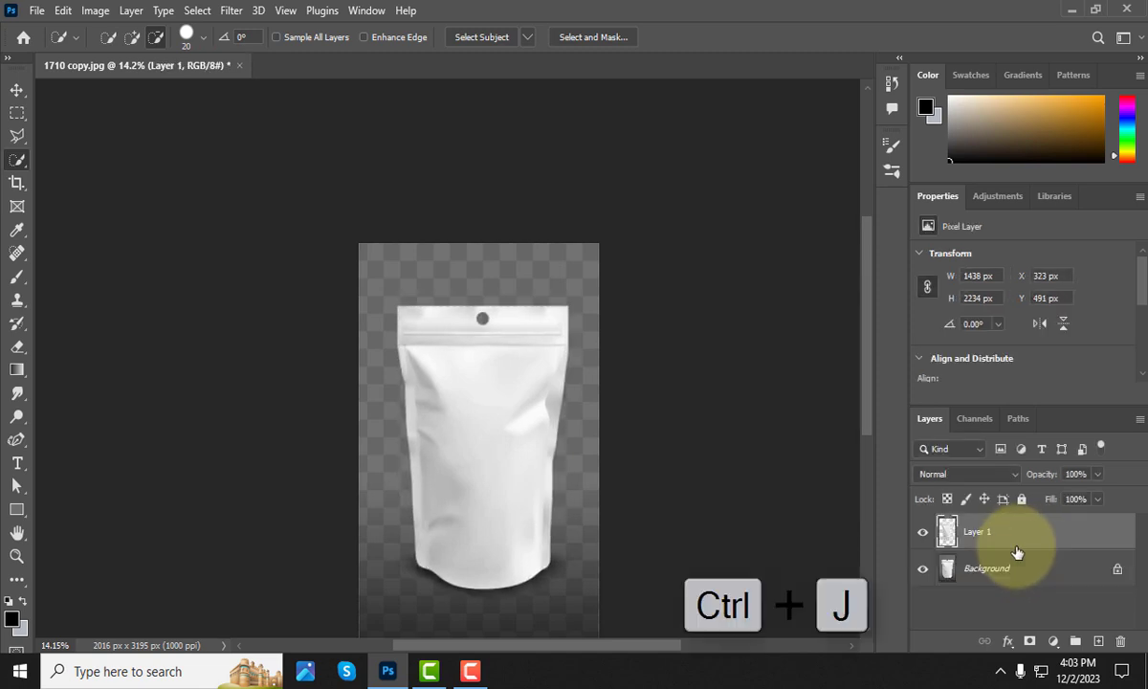
click(924, 571)
click(925, 572)
click(925, 571)
scroll(510, 469, down, 2)
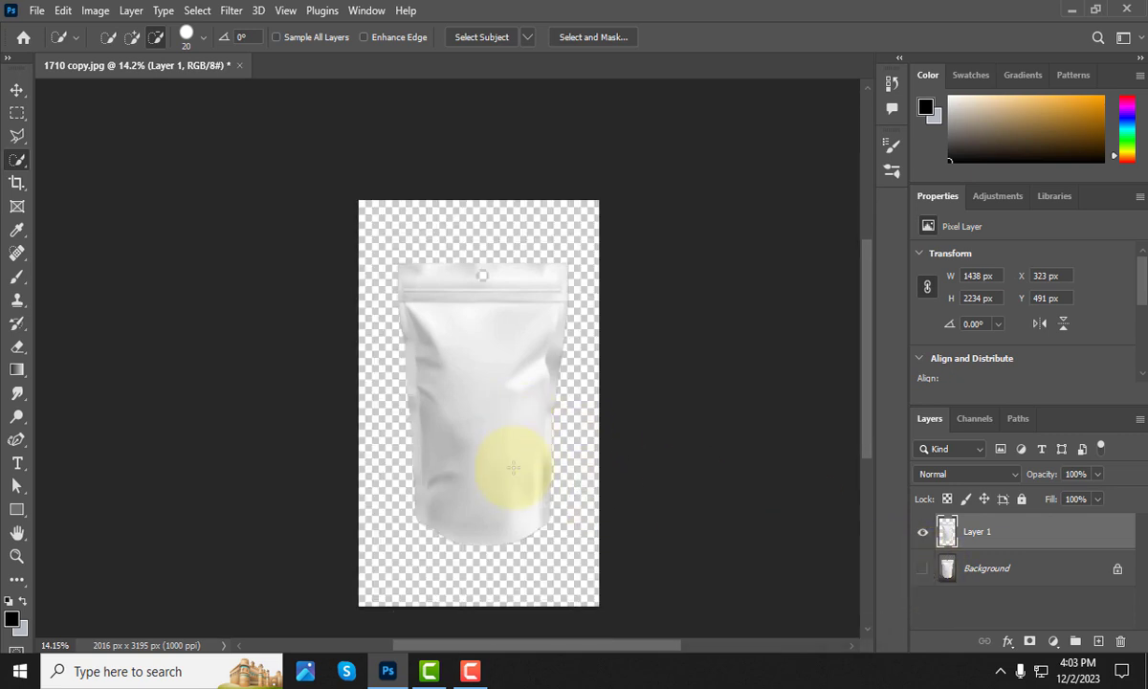
click(923, 570)
click(922, 571)
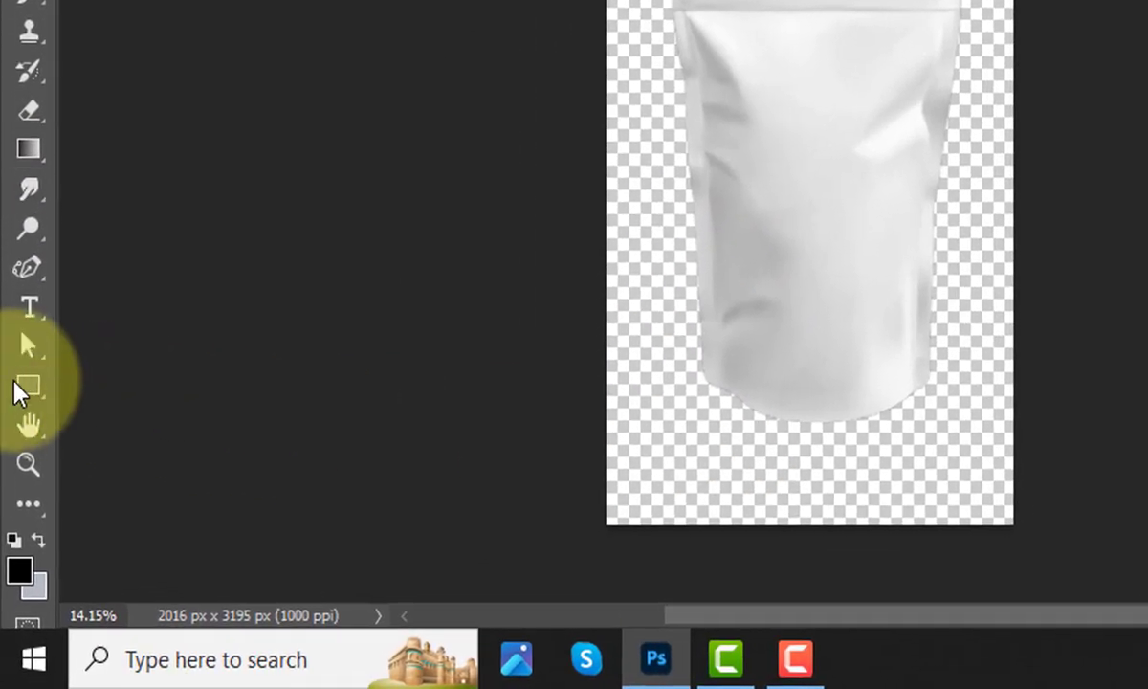
Draw a rectangle about 1464 × 2267 px covering the whole pouch and change its fill from black to light red
click(19, 386)
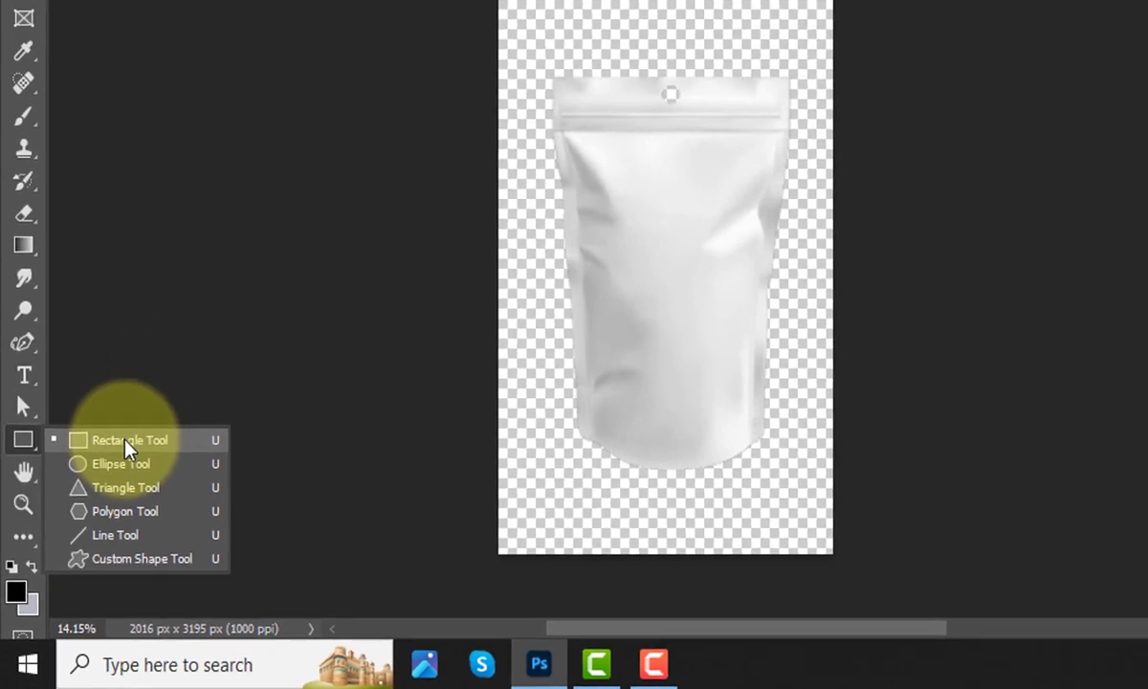
click(153, 388)
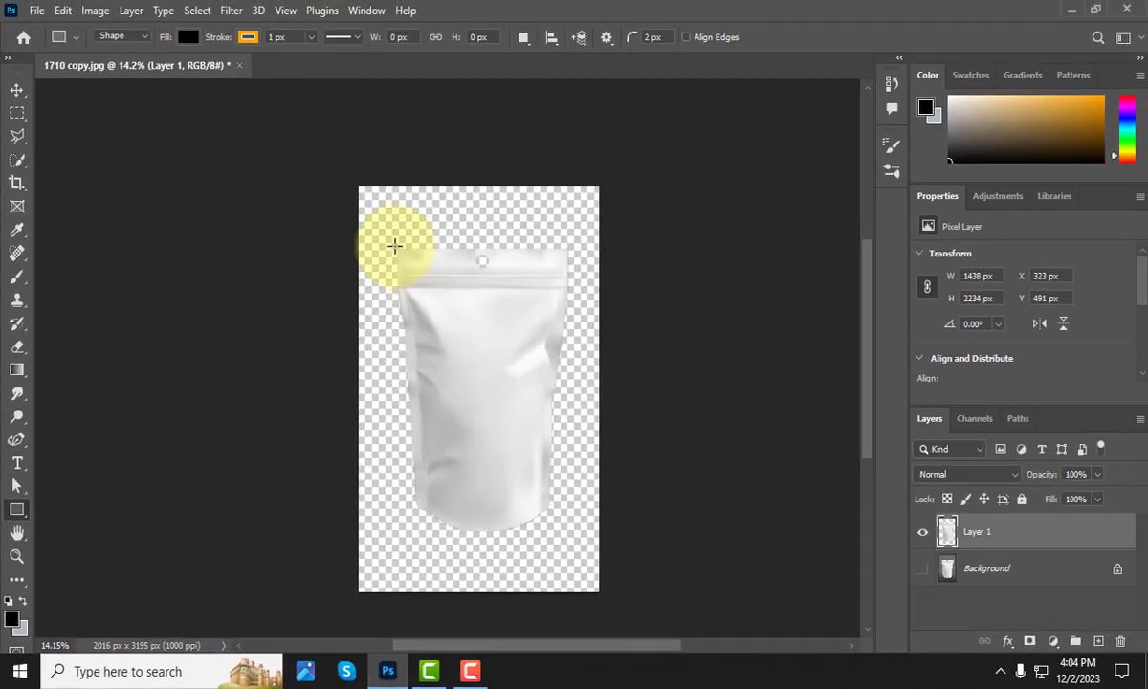
drag(394, 245, 568, 533)
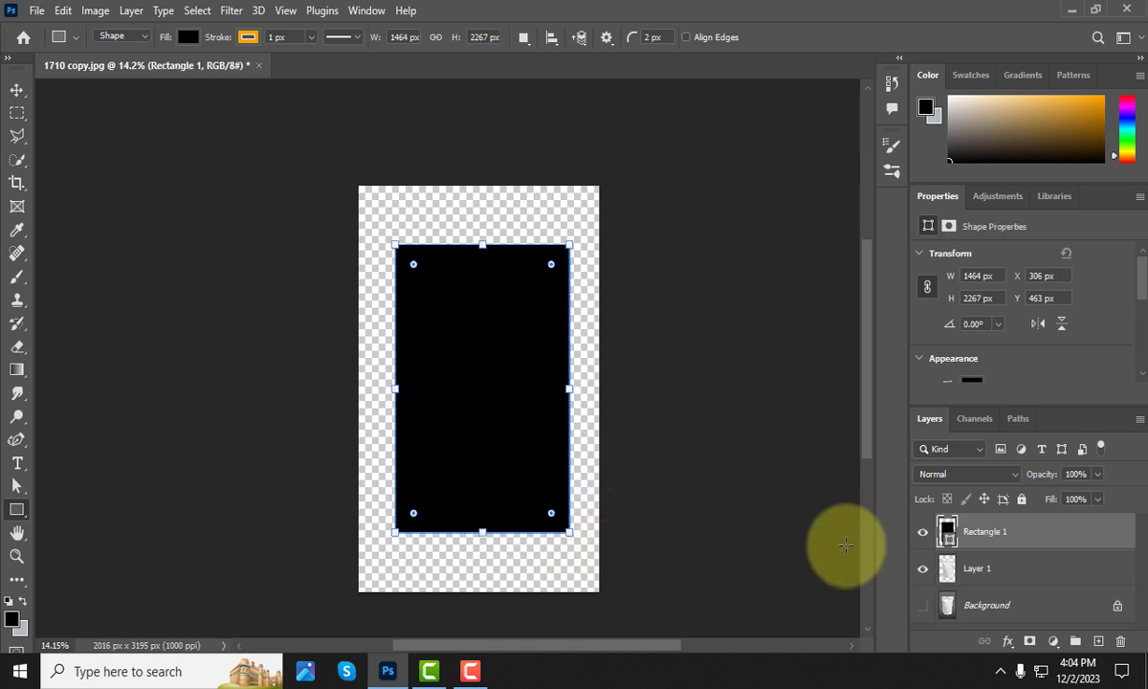
double_click(946, 529)
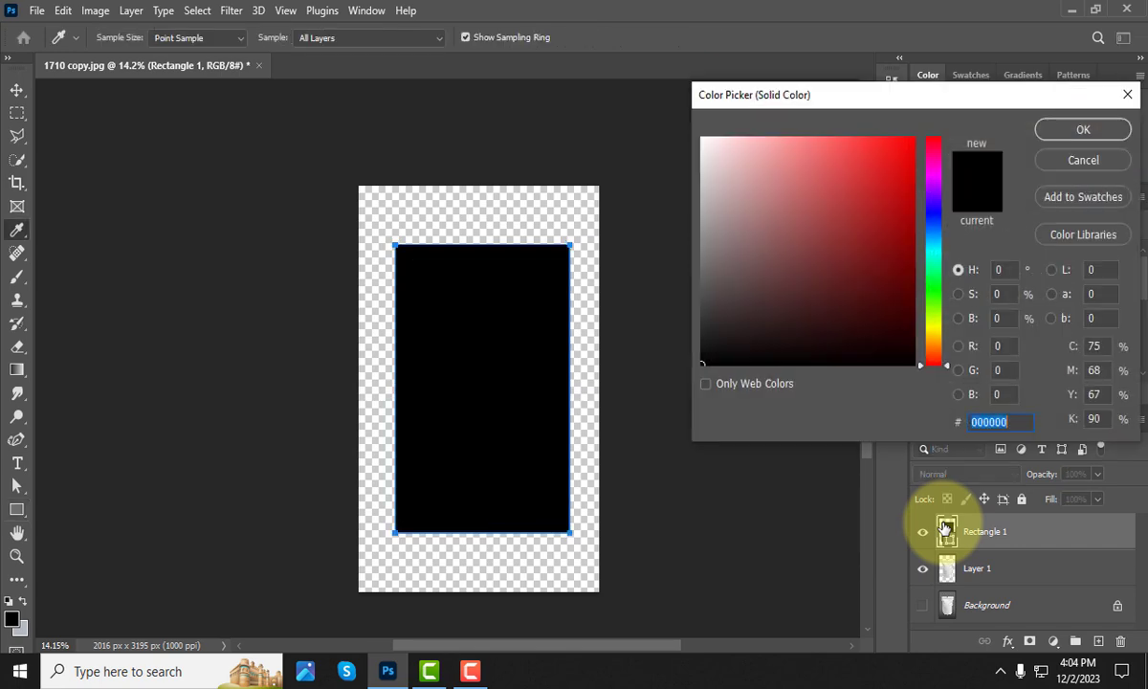
drag(836, 258, 819, 144)
click(1082, 130)
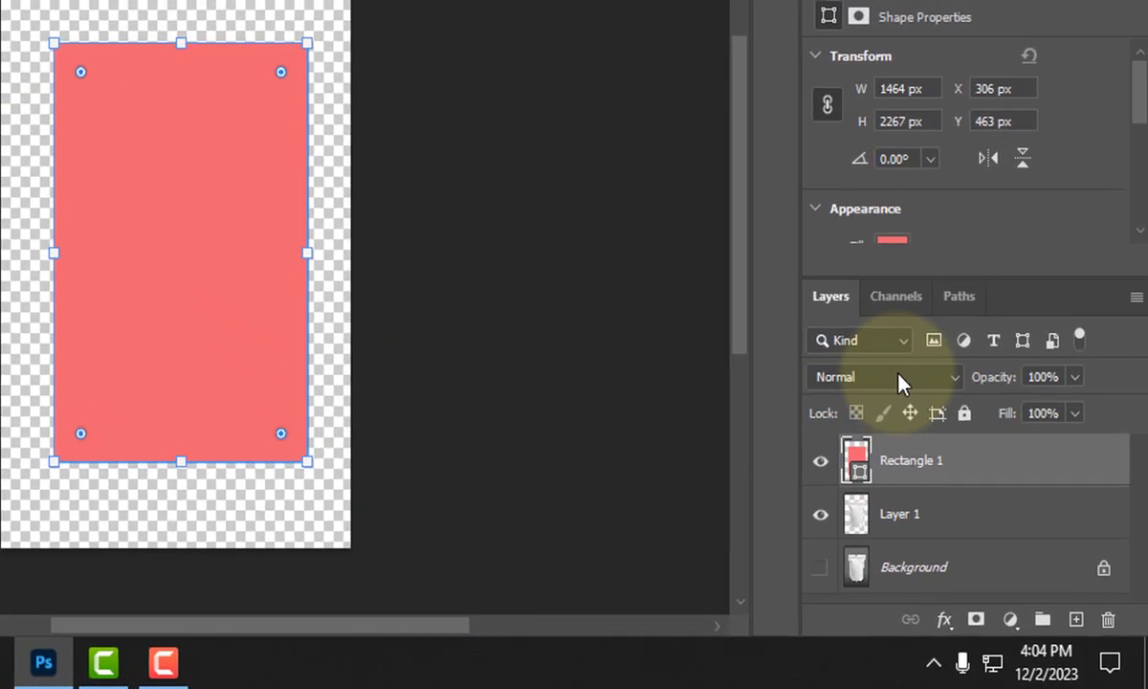
Set the Rectangle 1 layer's blend mode to Linear Burn and convert it to a Smart Object
click(899, 374)
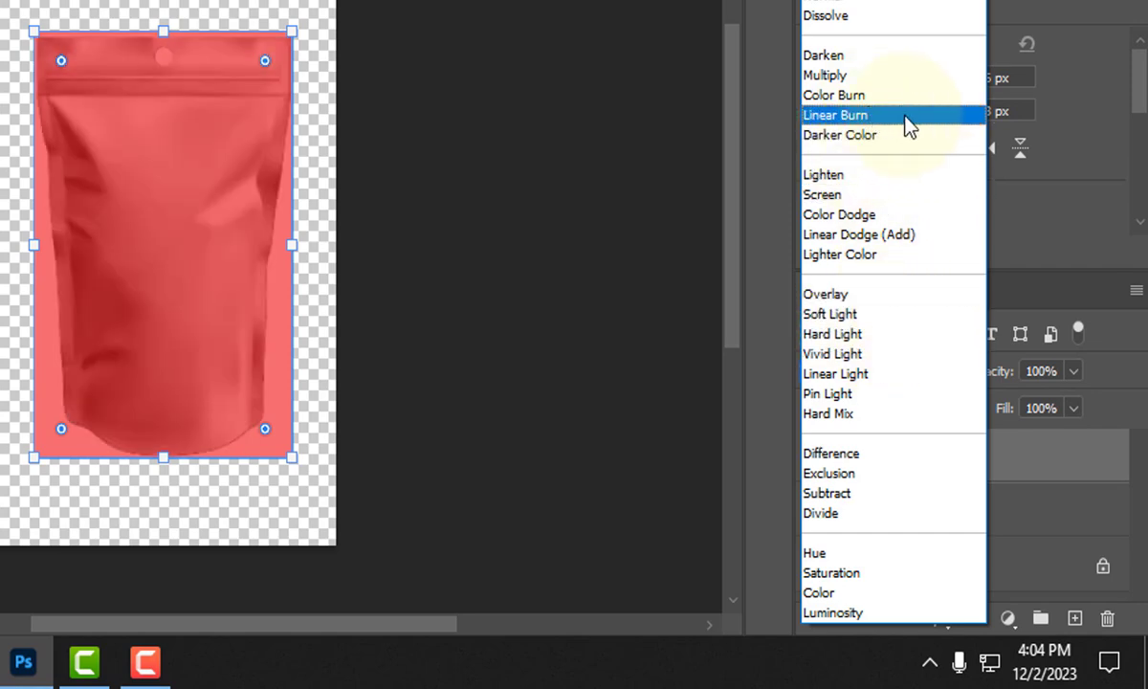
click(874, 116)
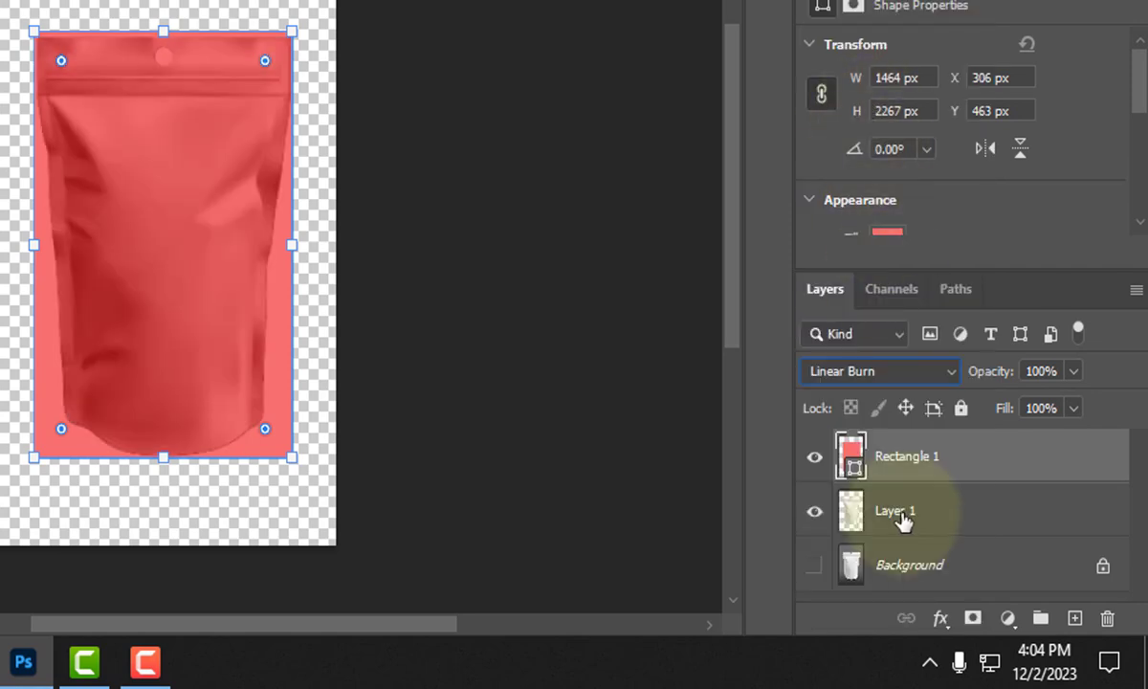
right_click(955, 457)
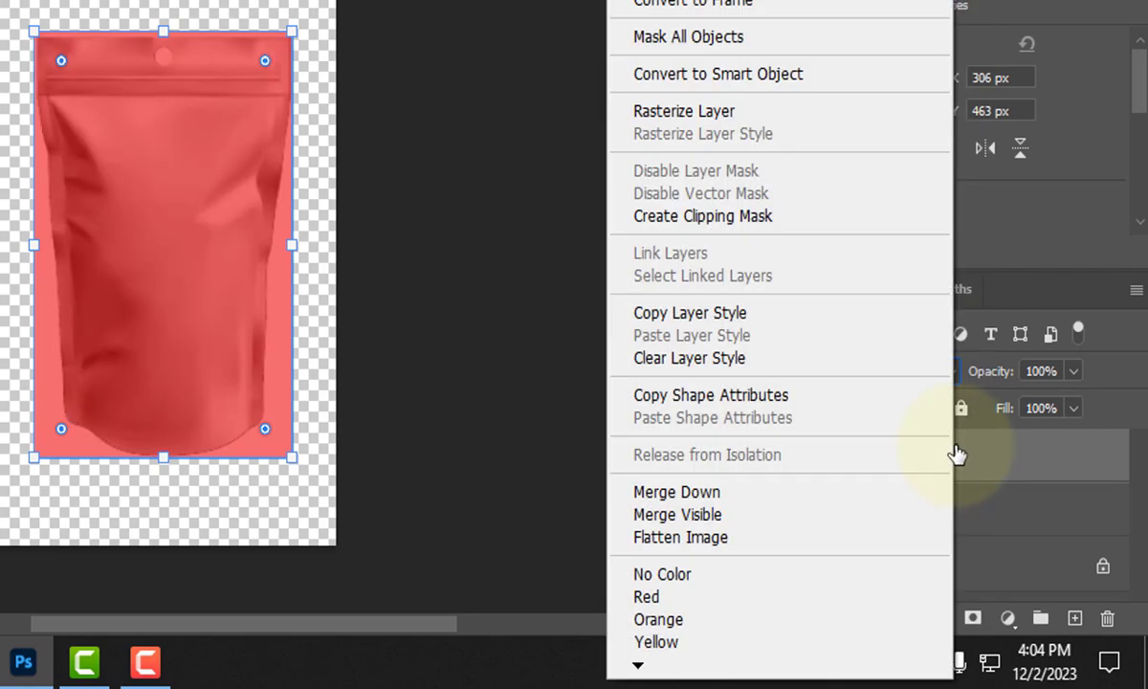
click(804, 86)
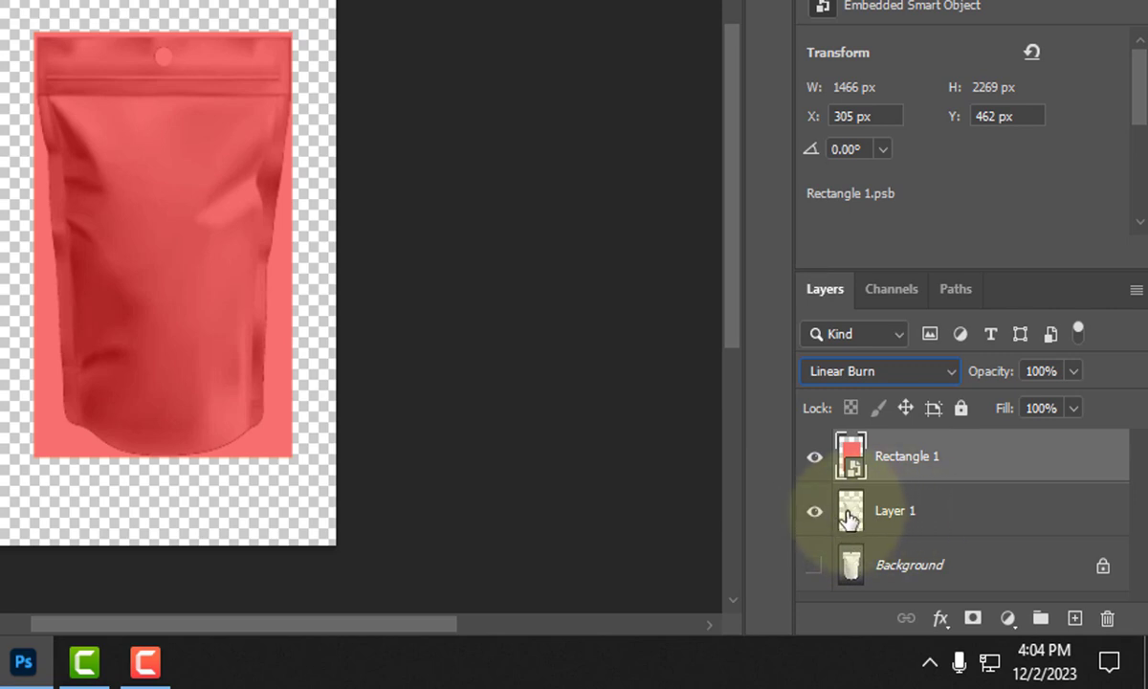
Load the pixels of Layer 1 as a selection and use it as a layer mask on Rectangle 1
right_click(849, 518)
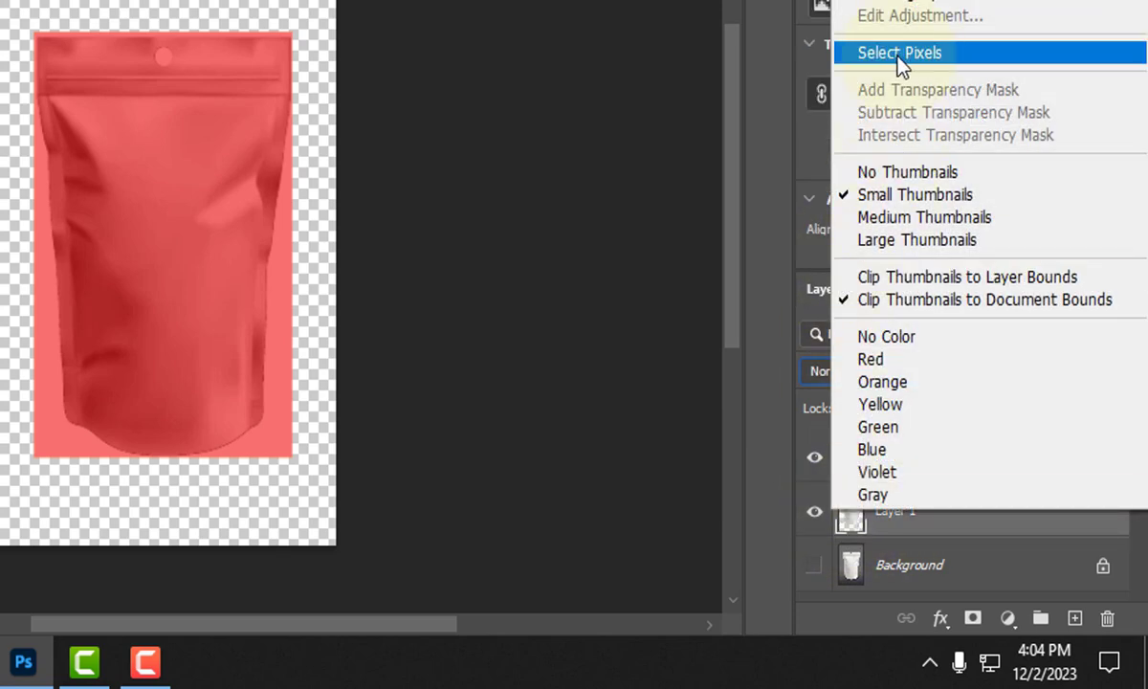
click(899, 55)
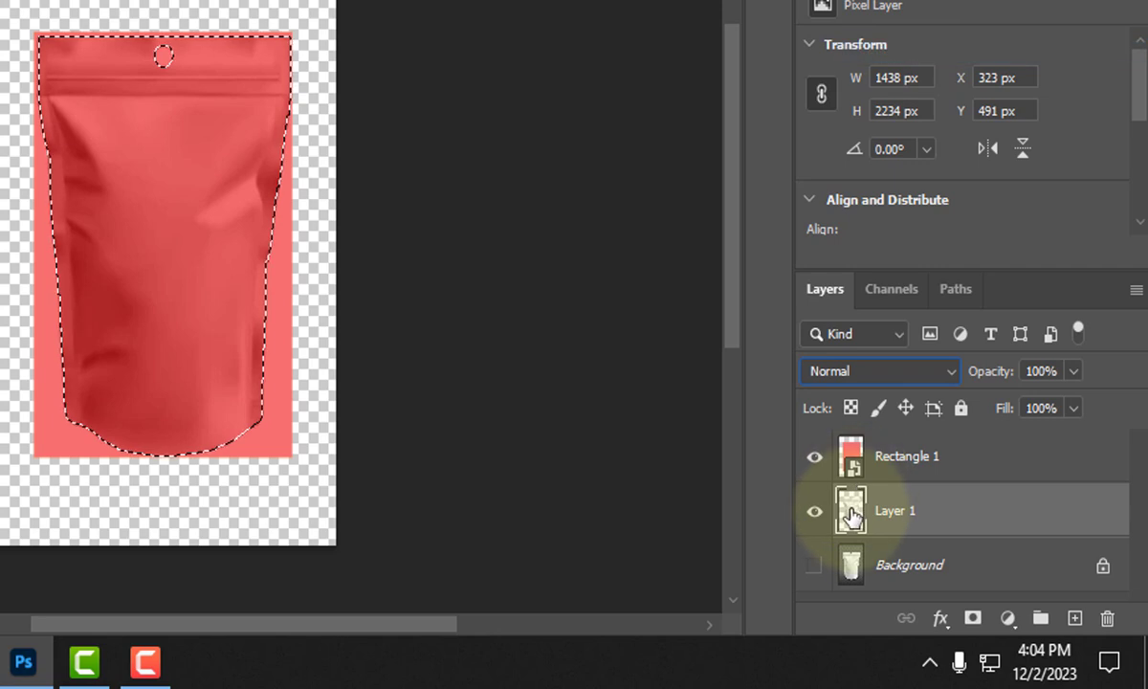
click(878, 459)
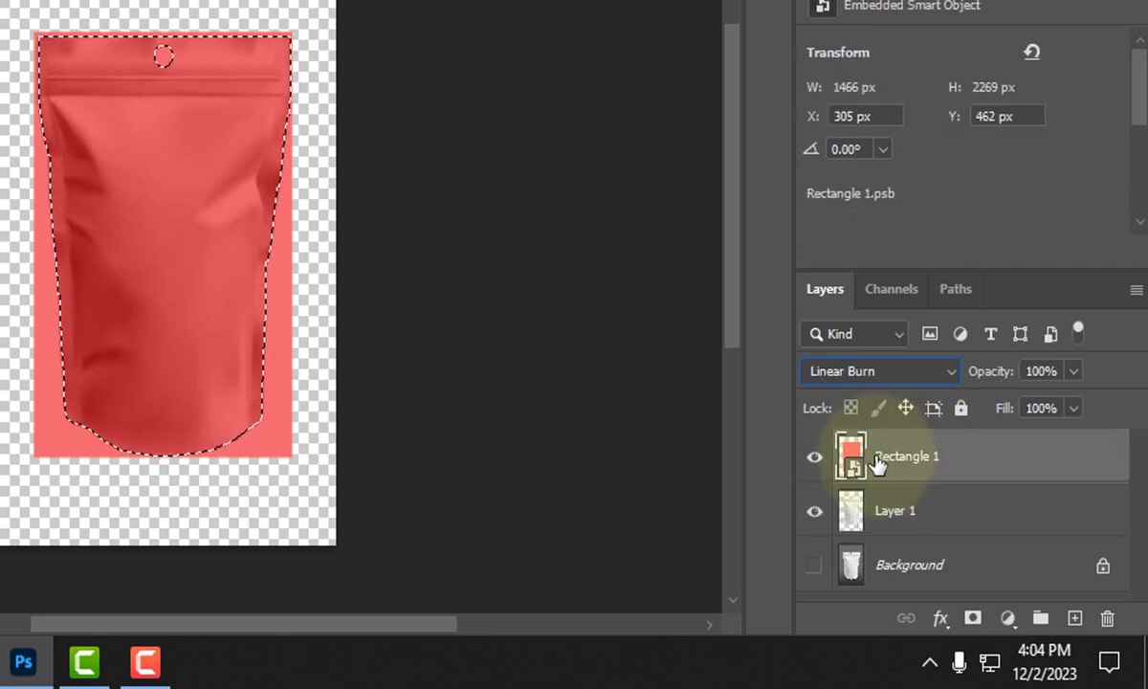
click(971, 619)
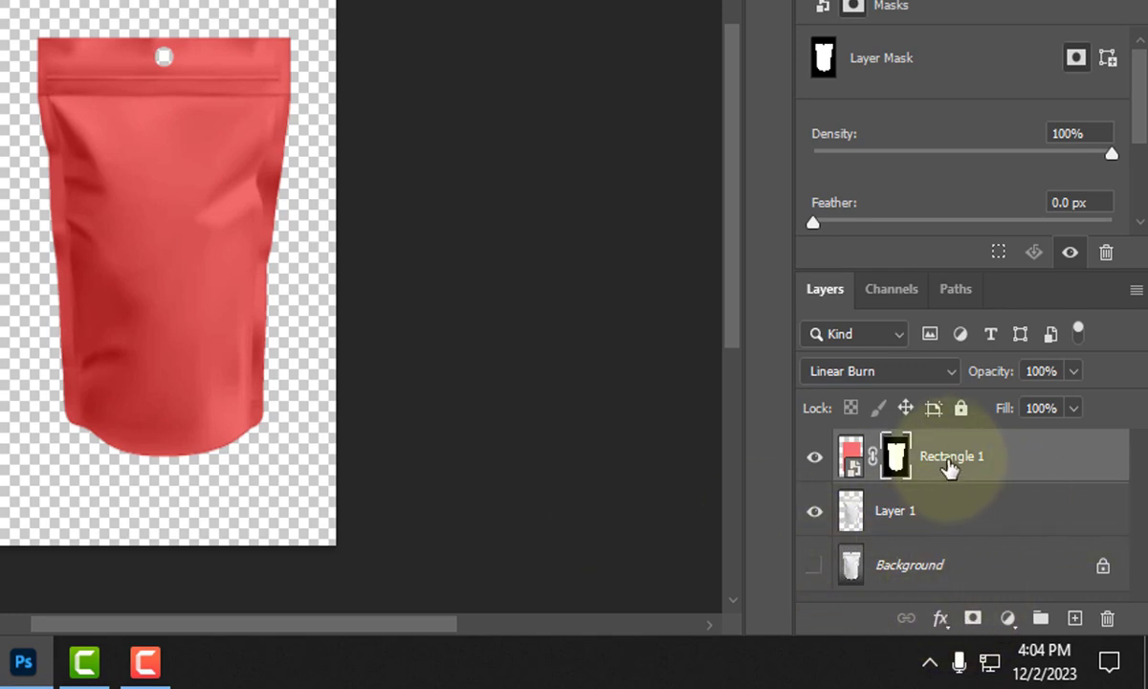
Open the contents of the Rectangle 1 Smart Object and place 19517.jpg in it as an embedded image
double_click(858, 469)
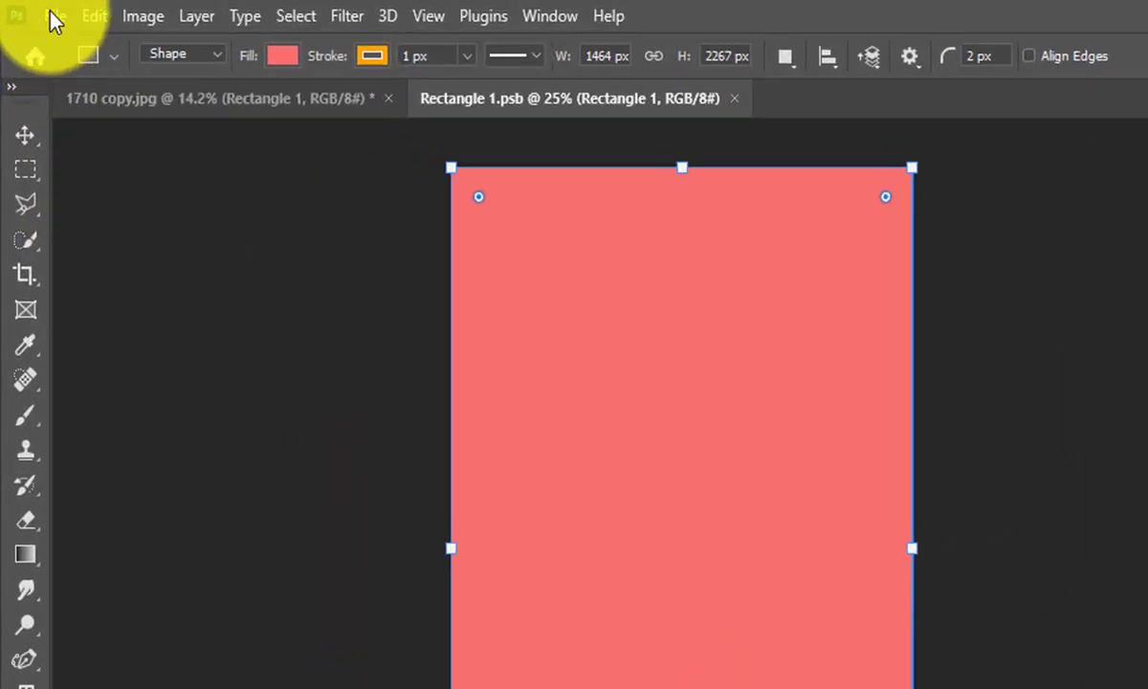
click(52, 19)
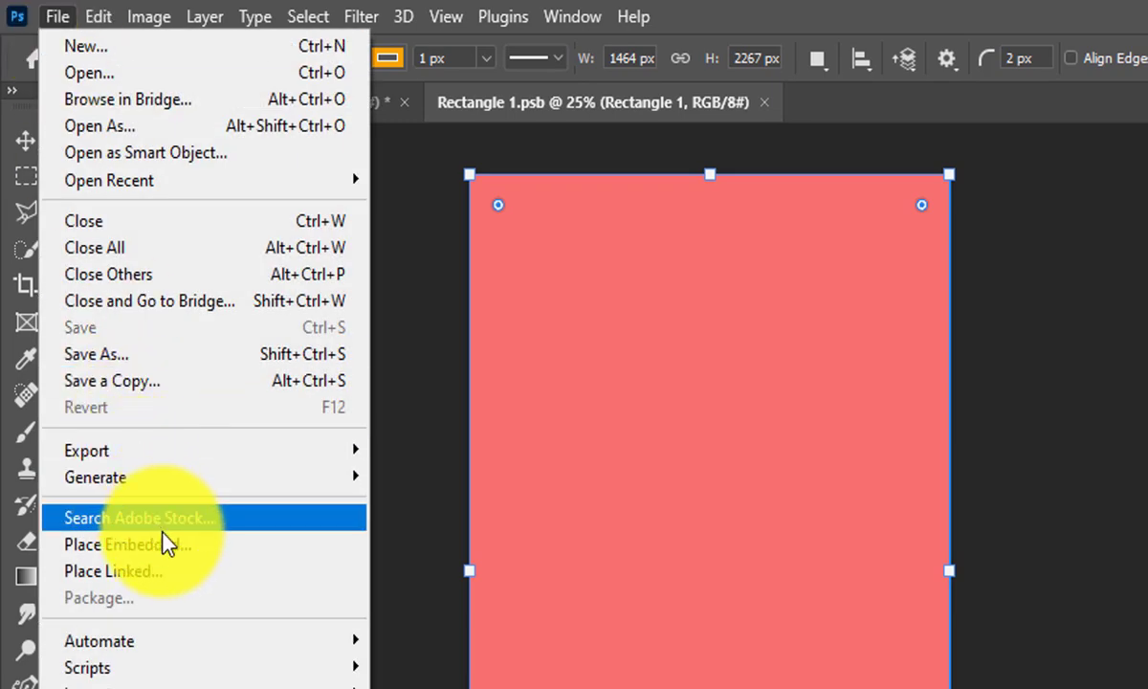
click(208, 557)
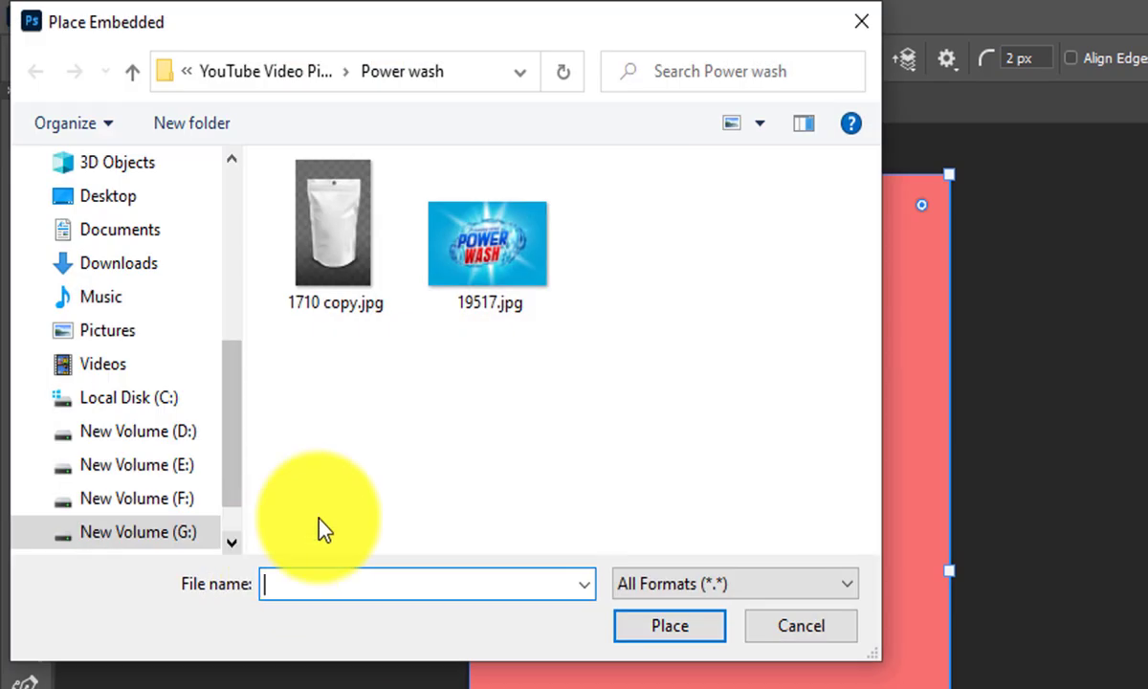
click(482, 259)
click(658, 633)
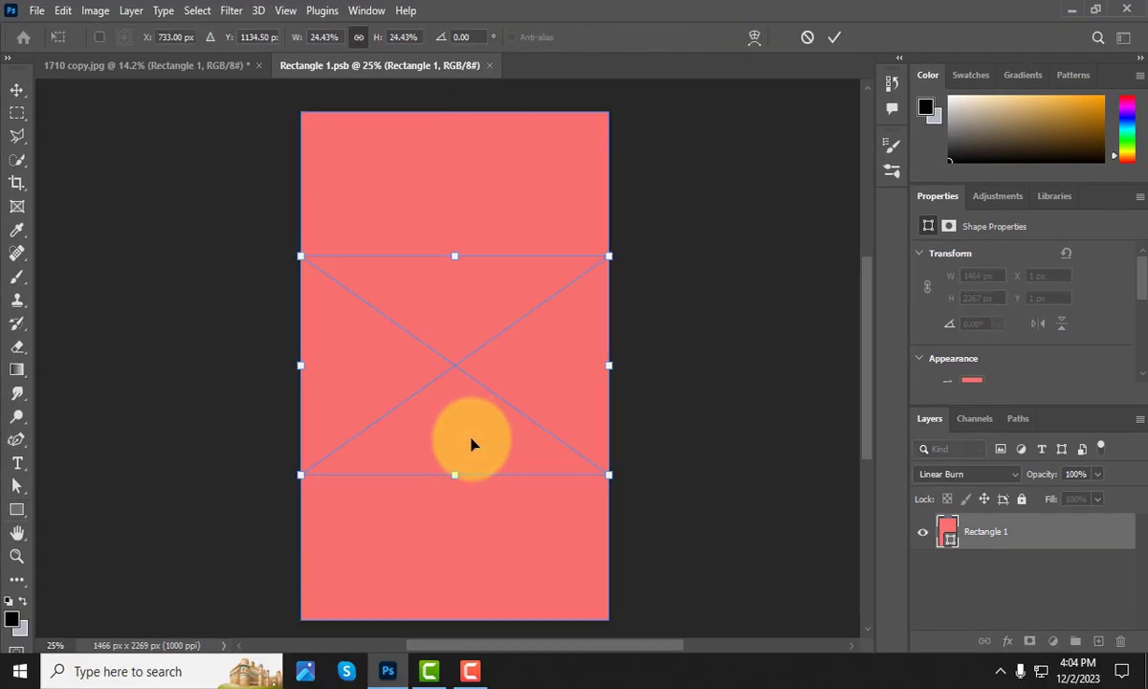
Enlarge the placed Power Wash image proportionally to about 56.83% so it covers the full canvas height
drag(609, 476, 821, 594)
drag(300, 259, 144, 94)
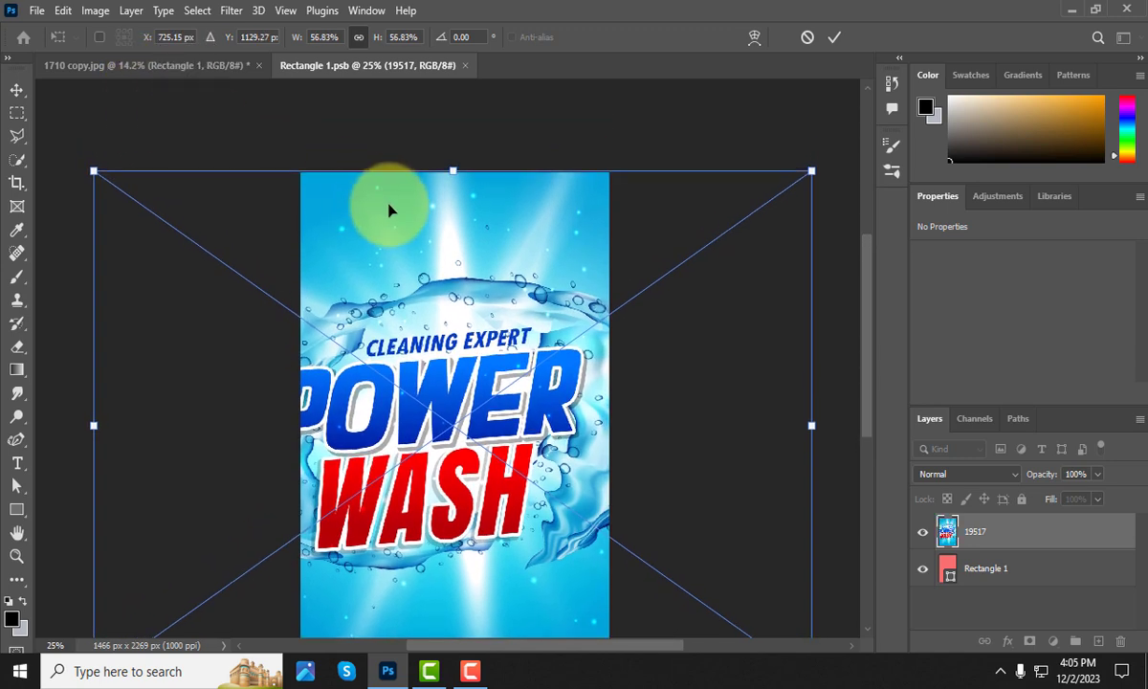
scroll(456, 258, down, 3)
Distort the placed image horizontally to about 31.36% width so the whole logo fits centred on the canvas, and commit the placement
right_click(484, 287)
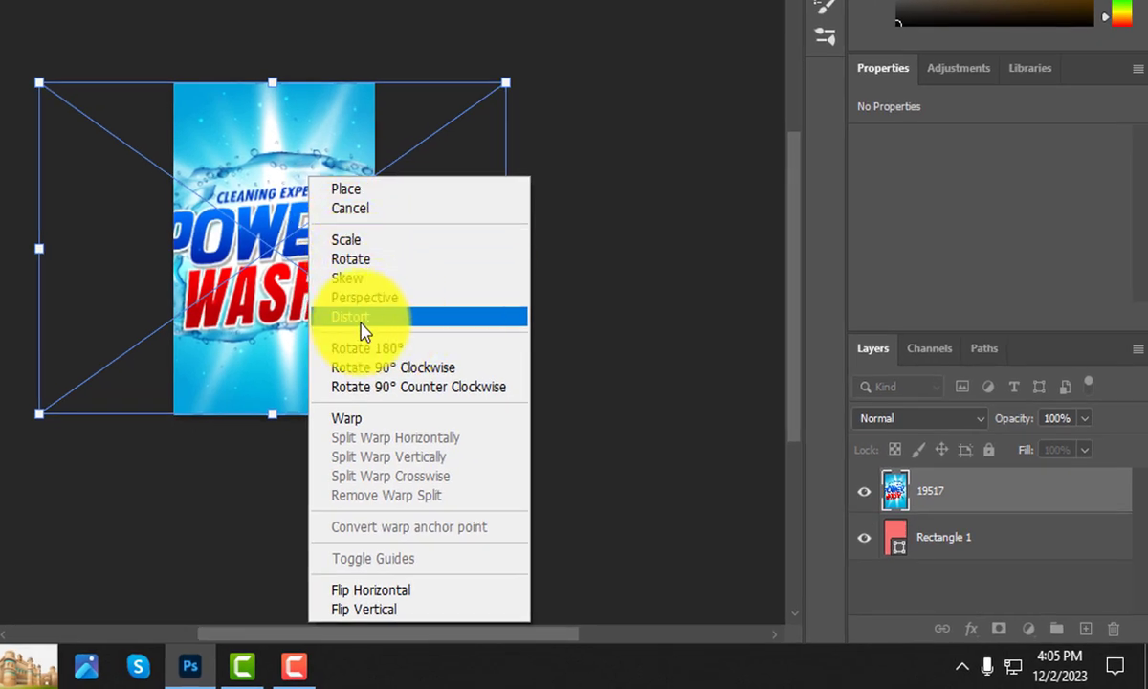
click(364, 318)
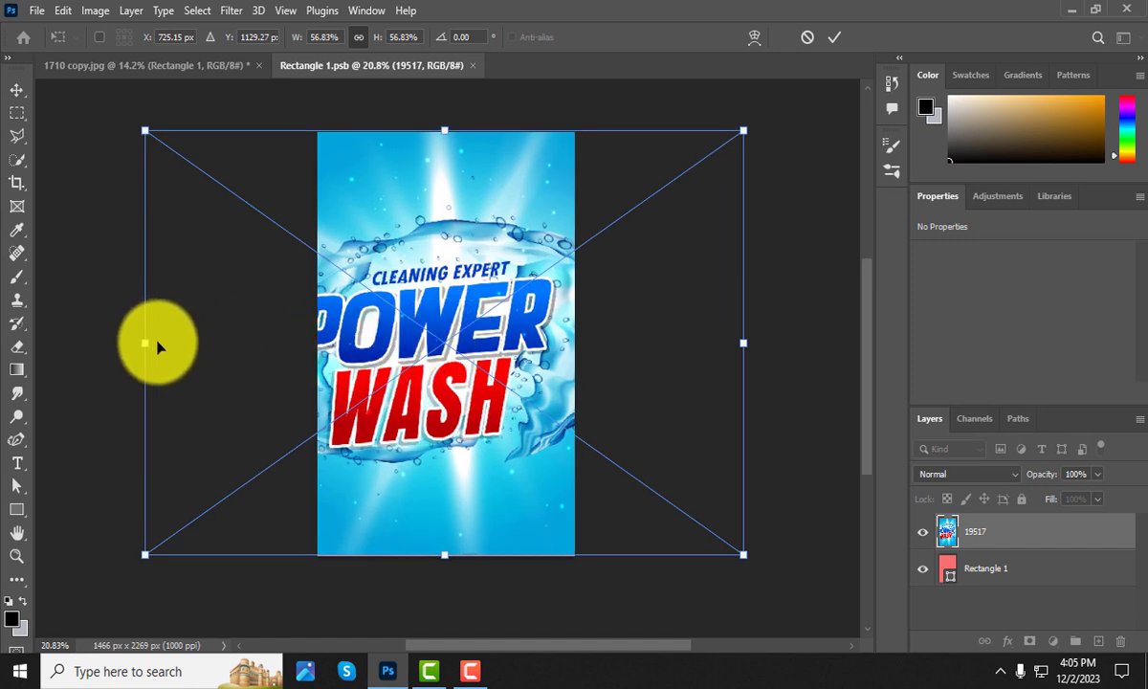
drag(144, 343, 305, 358)
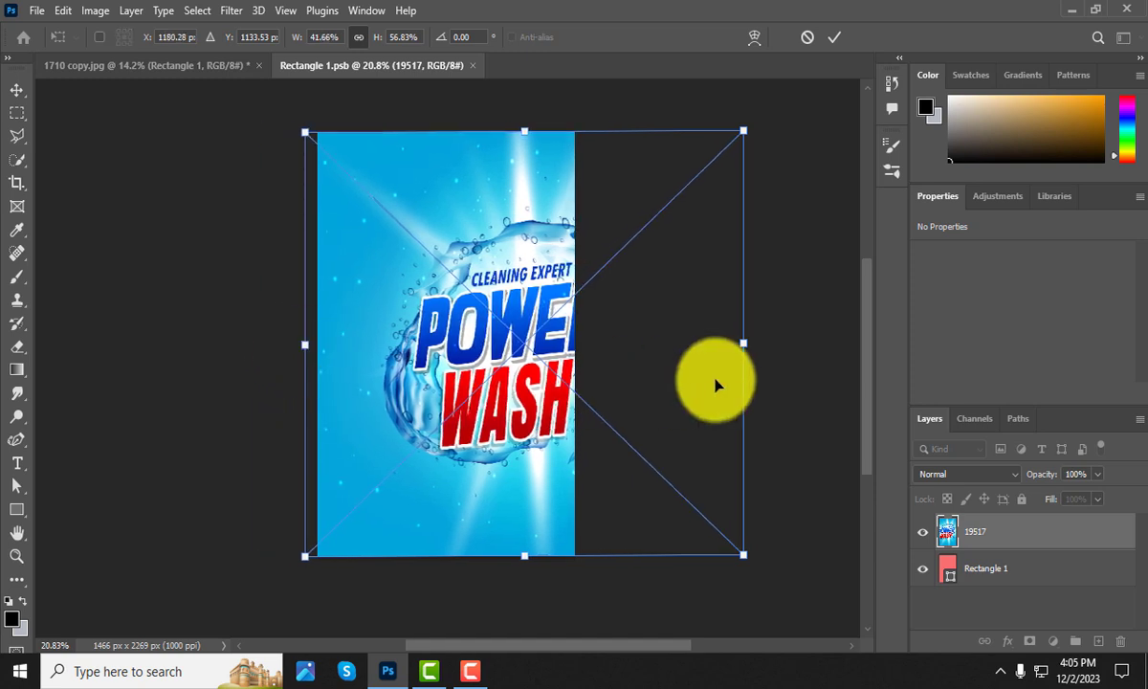
drag(745, 349, 607, 347)
drag(305, 346, 283, 345)
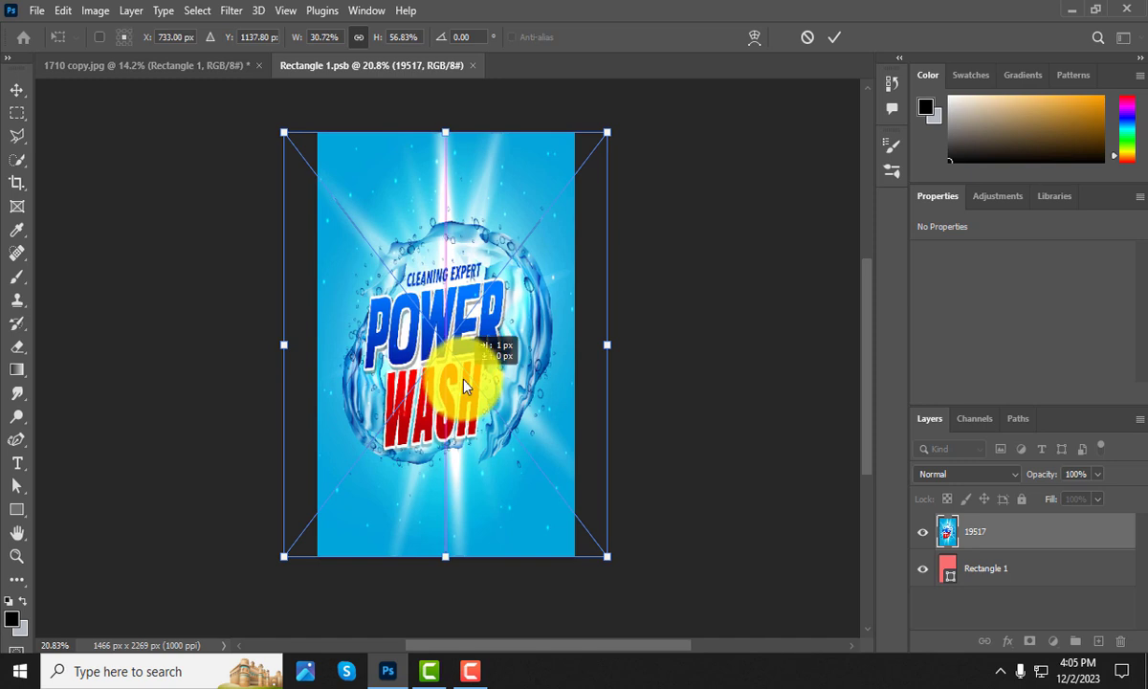
drag(609, 352, 621, 351)
drag(467, 364, 463, 368)
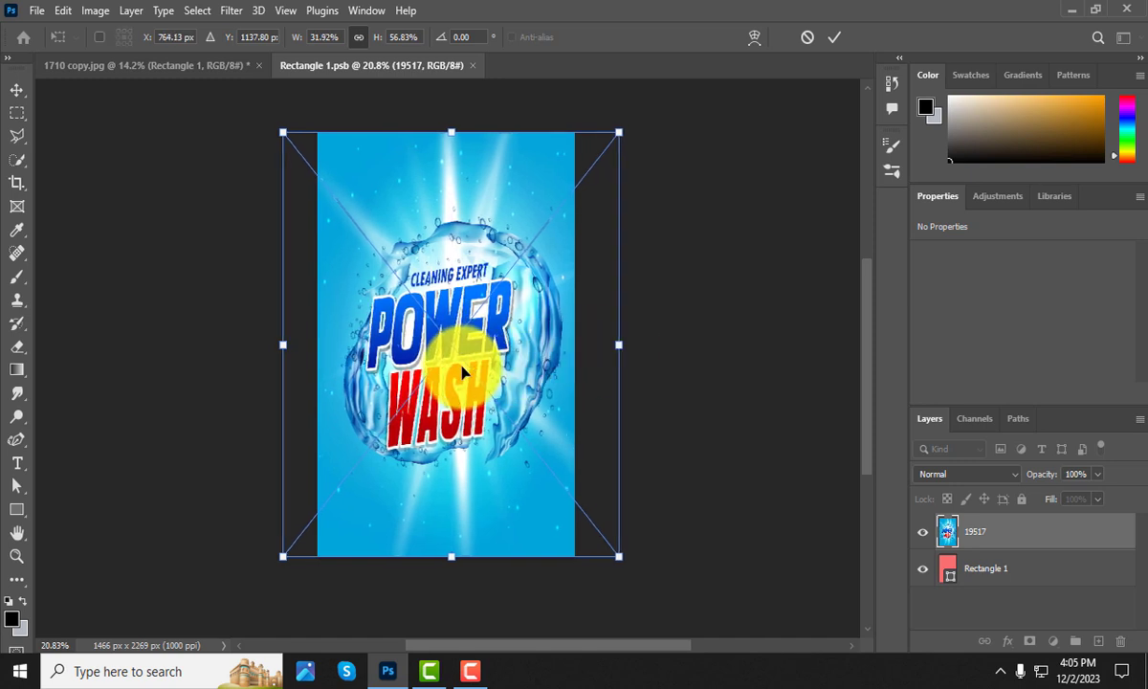
mouse_move(617, 351)
mouse_down()
mouse_move(636, 346)
mouse_move(613, 351)
mouse_up()
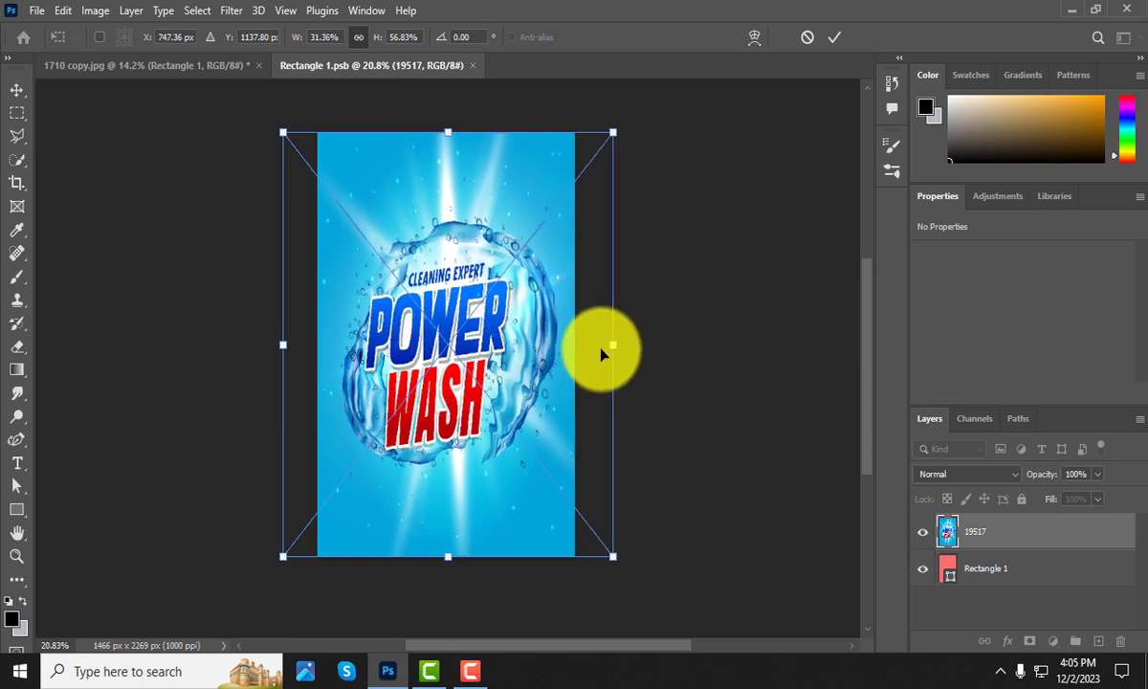
click(833, 37)
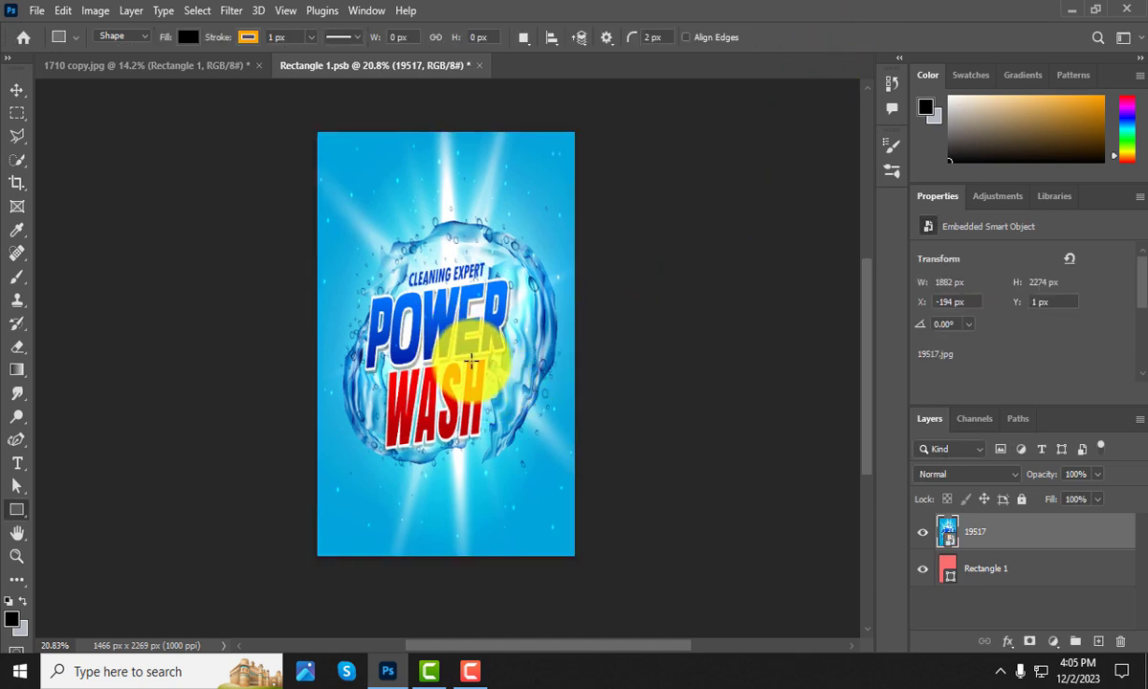
Save the Smart Object's contents and return to the 1710 copy.jpg document
key(ctrl+s)
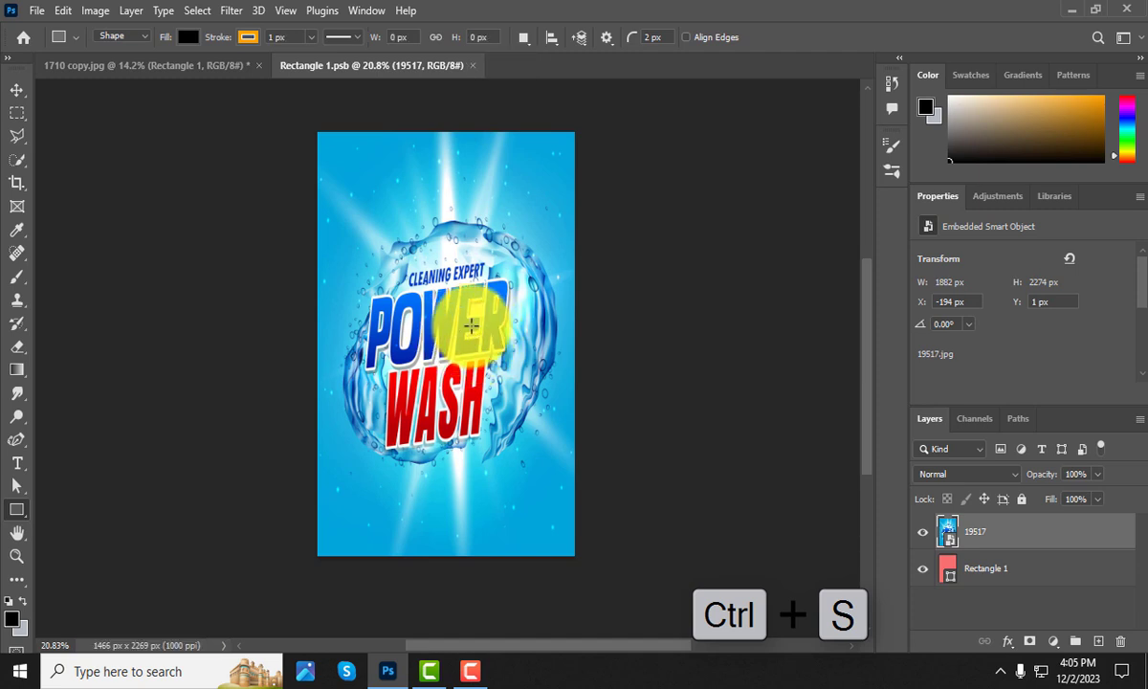
click(203, 66)
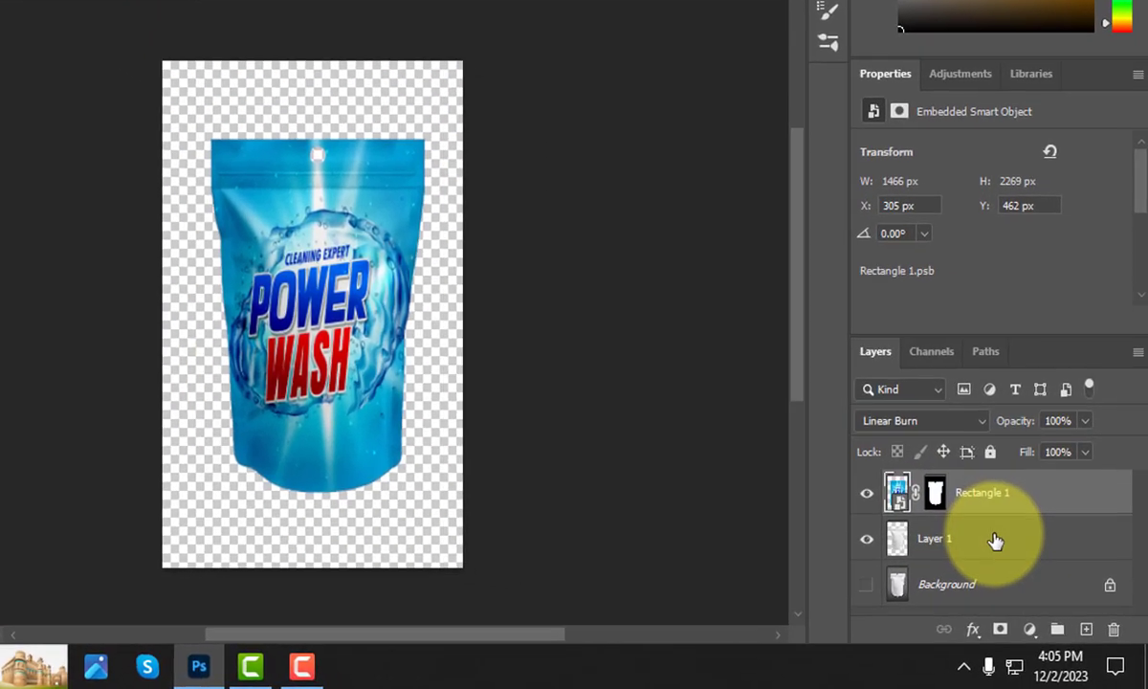
Duplicate Layer 1 three times with the copies stacked above Rectangle 1, and hide the upper two copies
click(995, 540)
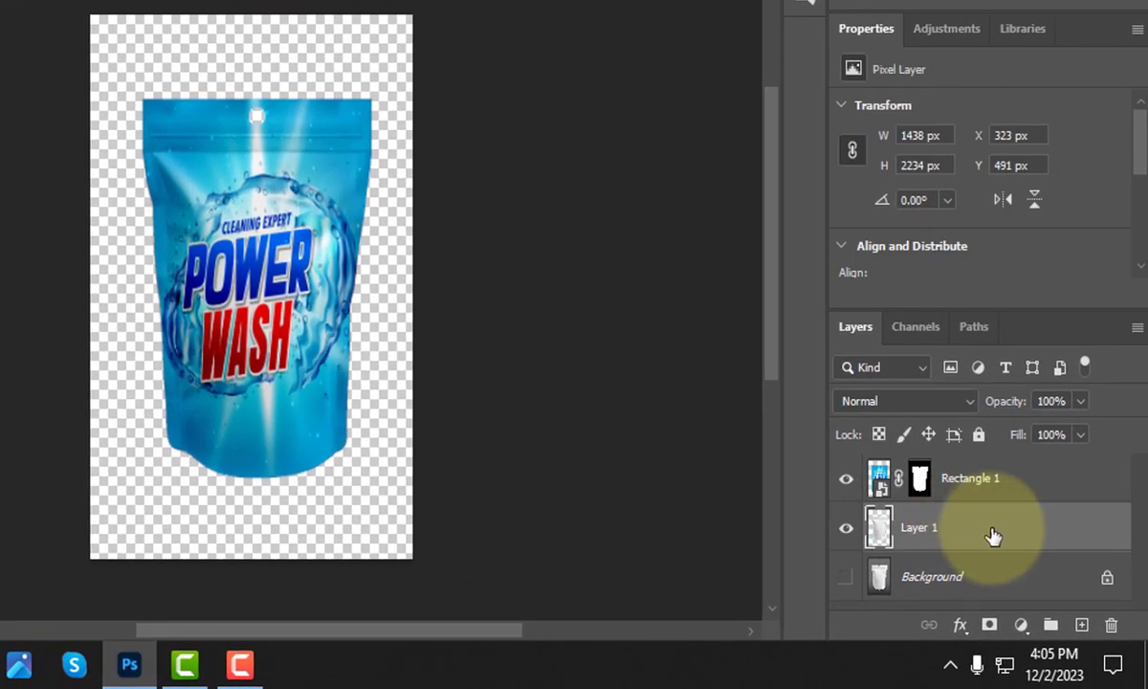
drag(992, 536, 1081, 624)
drag(988, 537, 1082, 623)
drag(1012, 502, 1082, 624)
click(846, 478)
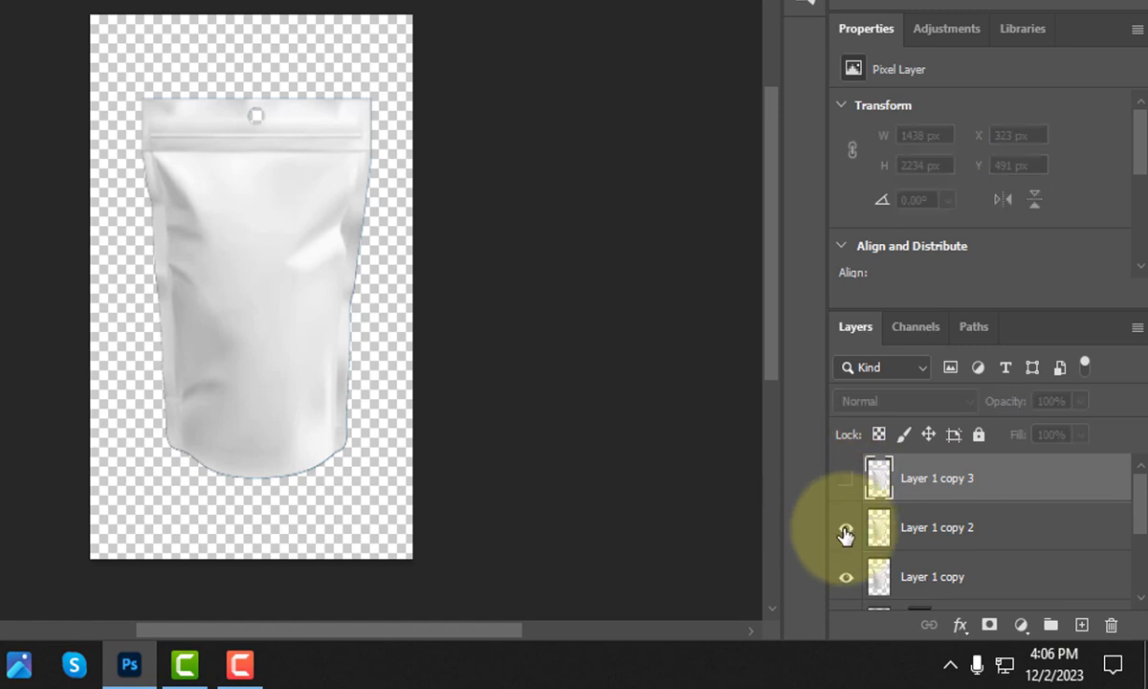
click(846, 527)
Set the blend mode of Layer 1 copy to Multiply
click(956, 580)
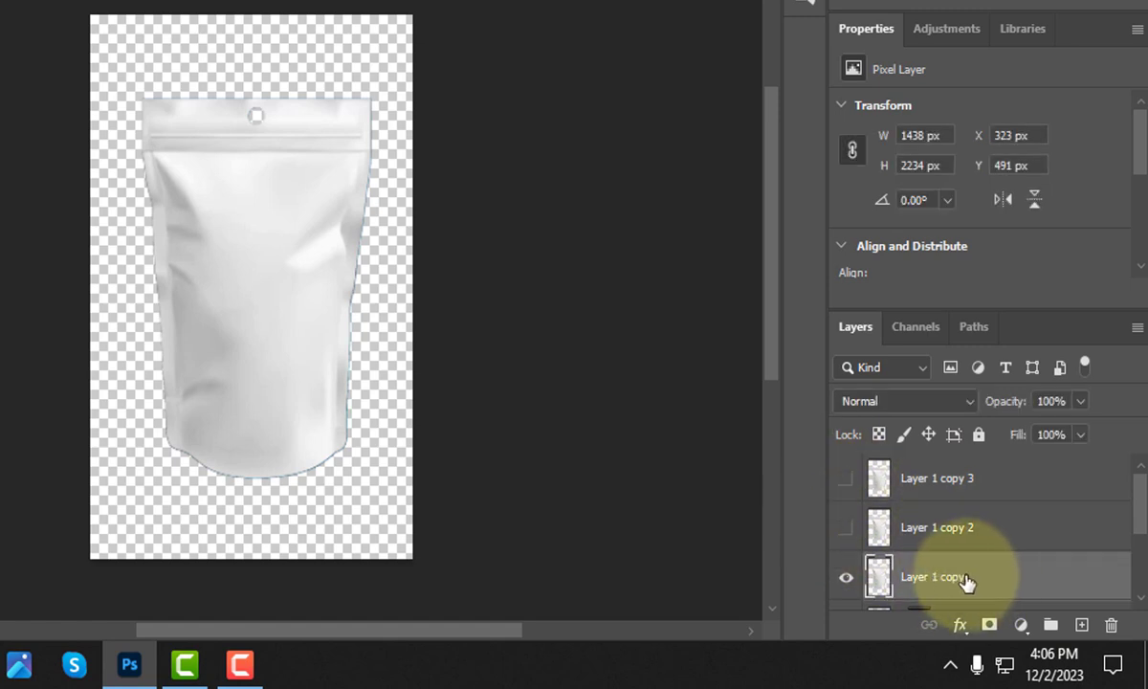
click(927, 403)
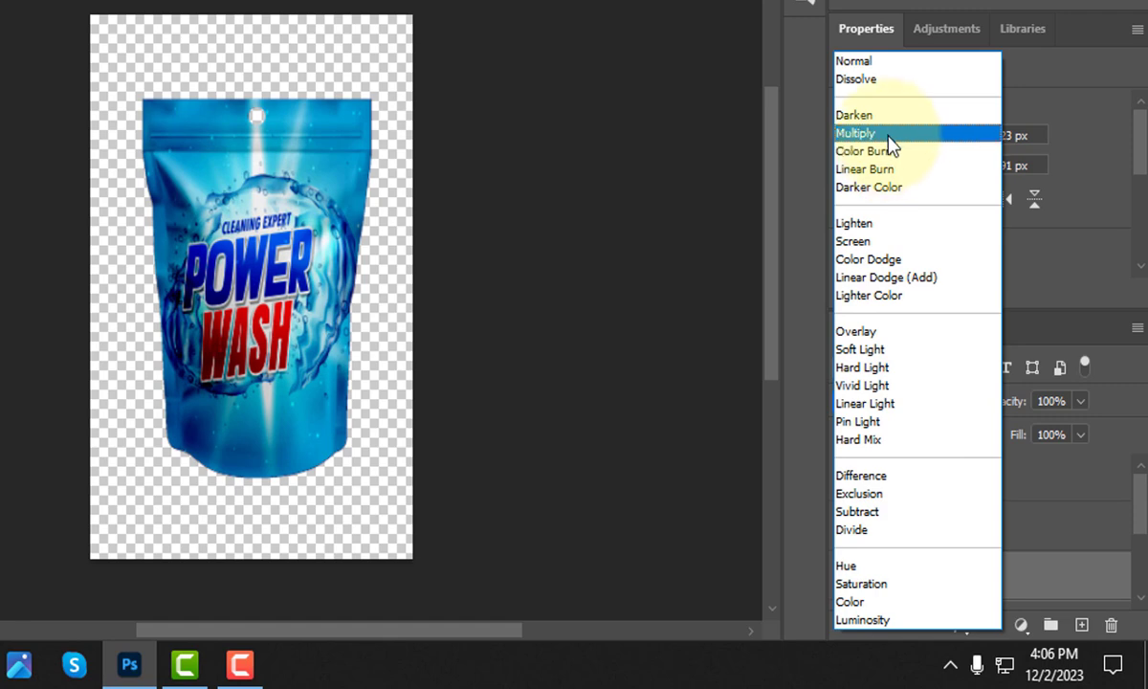
click(902, 138)
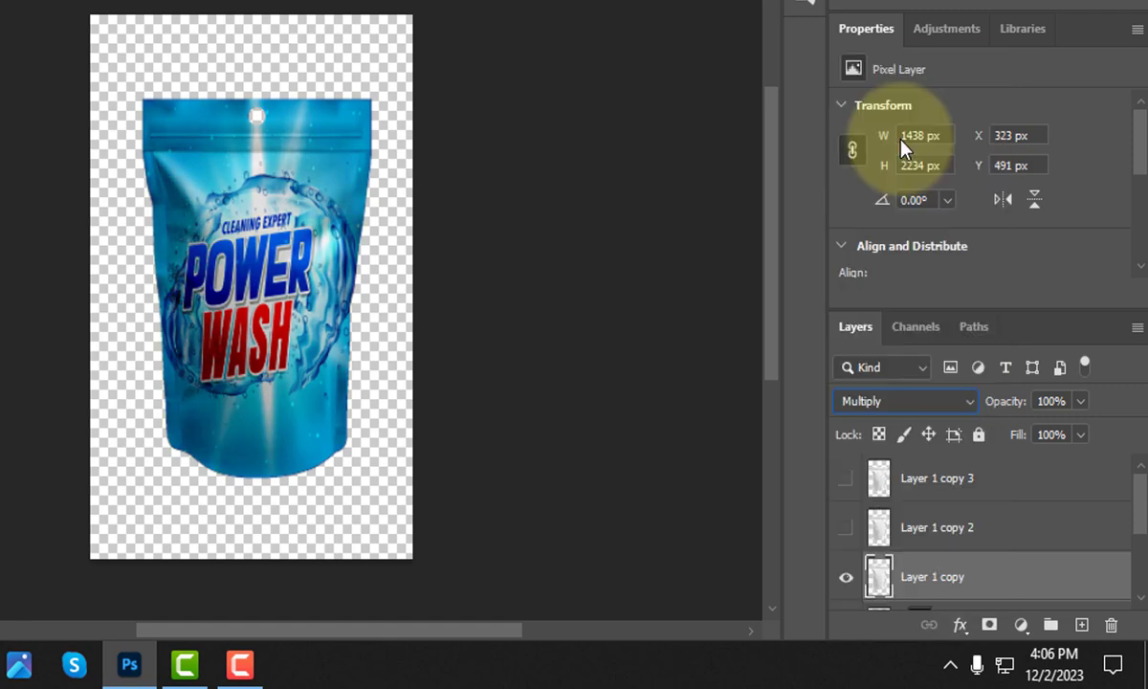
Make Layer 1 copy 2 visible and set its blend mode to Linear Dodge (Add)
click(938, 532)
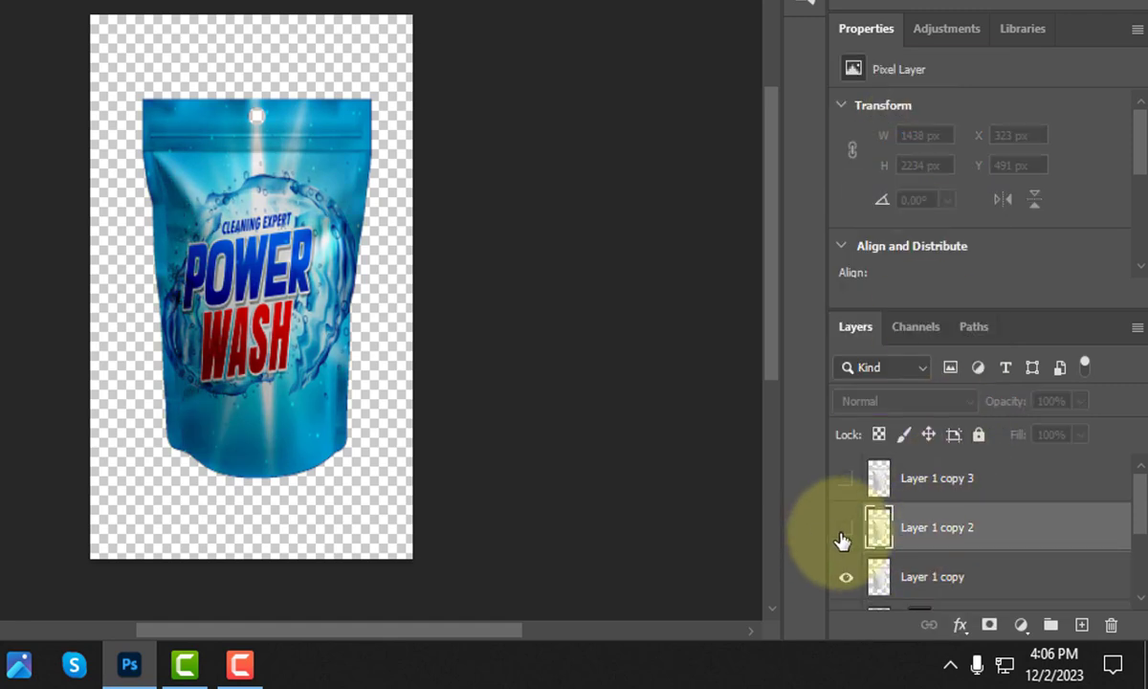
click(846, 528)
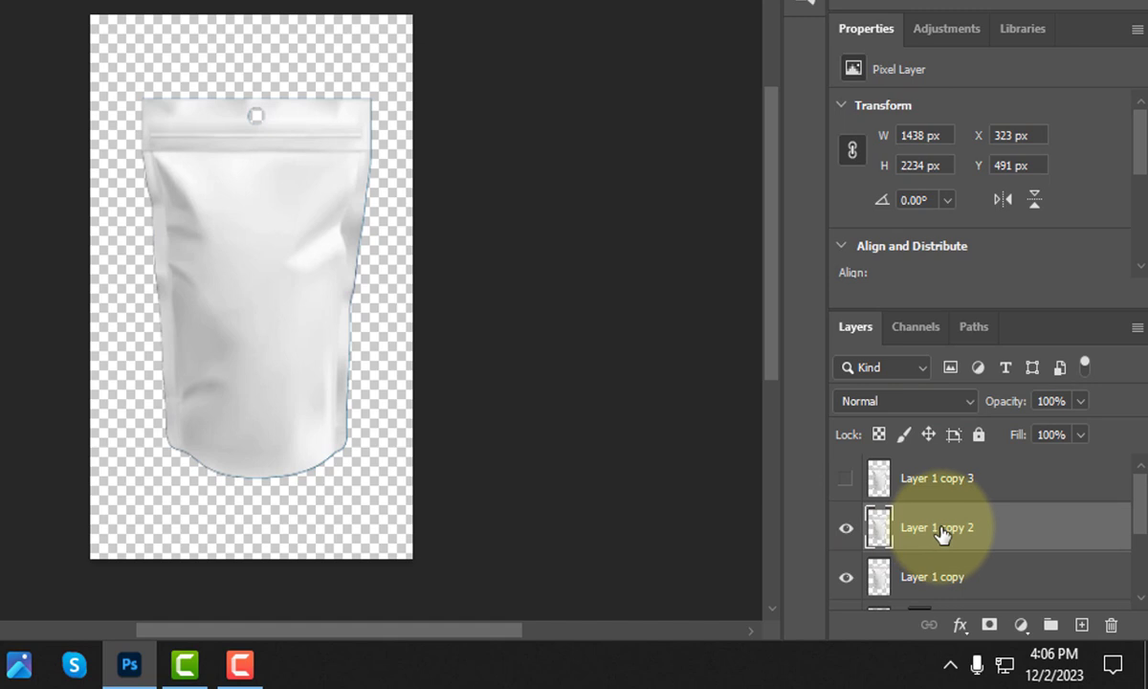
click(935, 403)
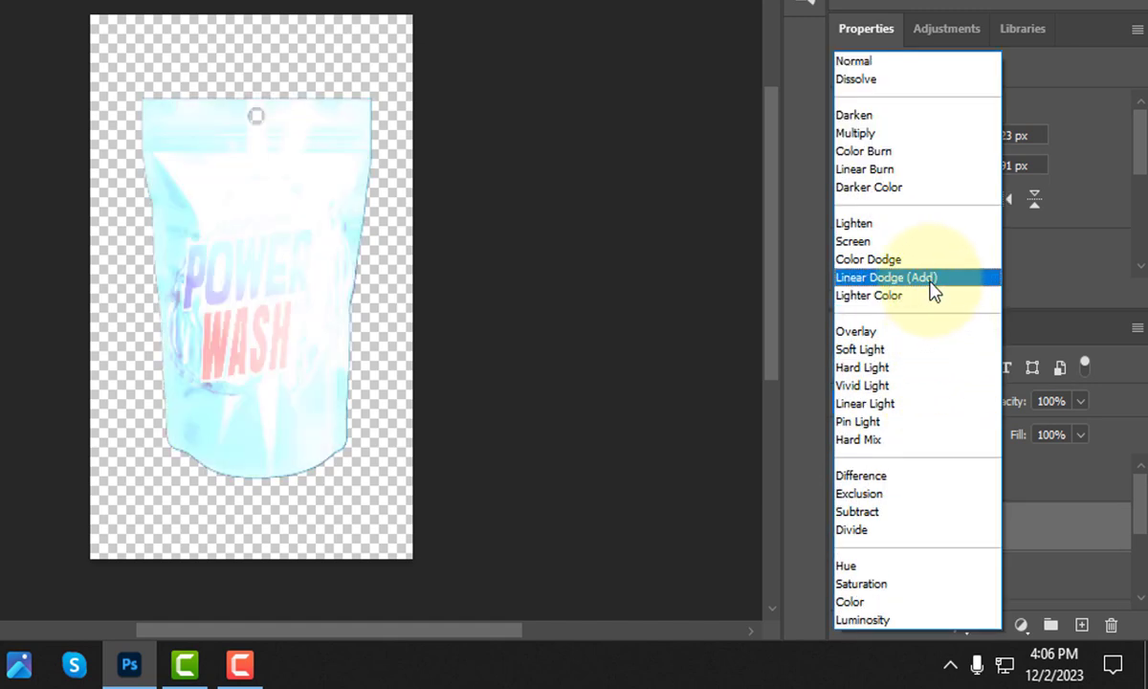
click(932, 282)
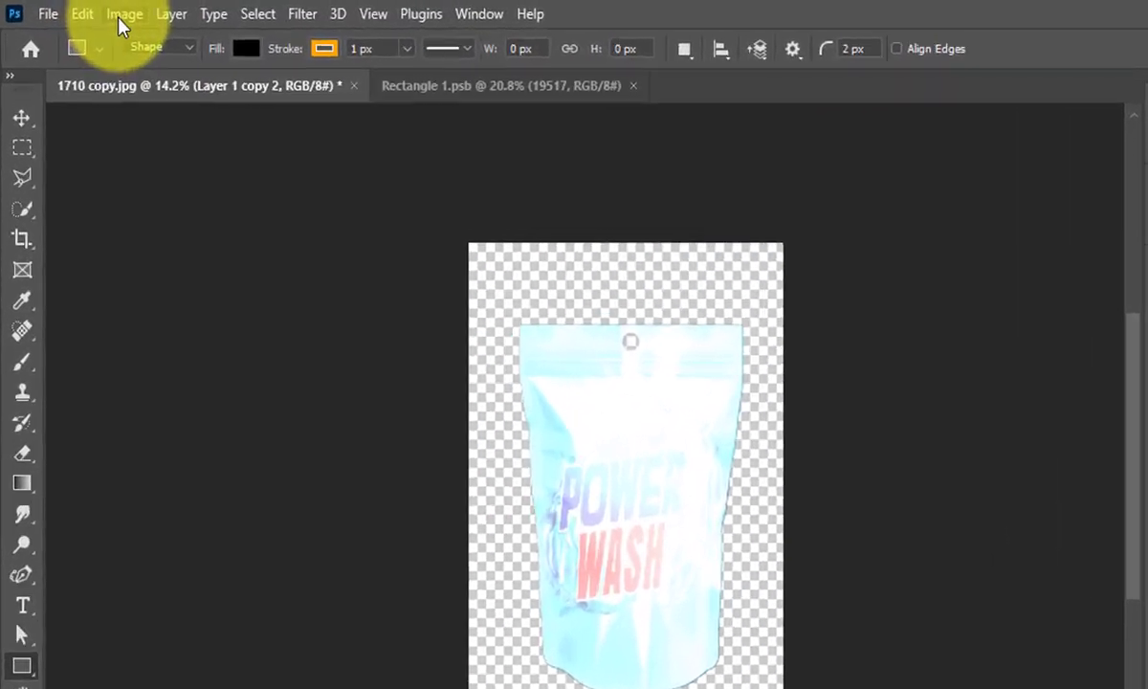
Apply Levels to Layer 1 copy 2 with the white output level at 70 and the black input level at 181
click(121, 17)
mouse_move(272, 90)
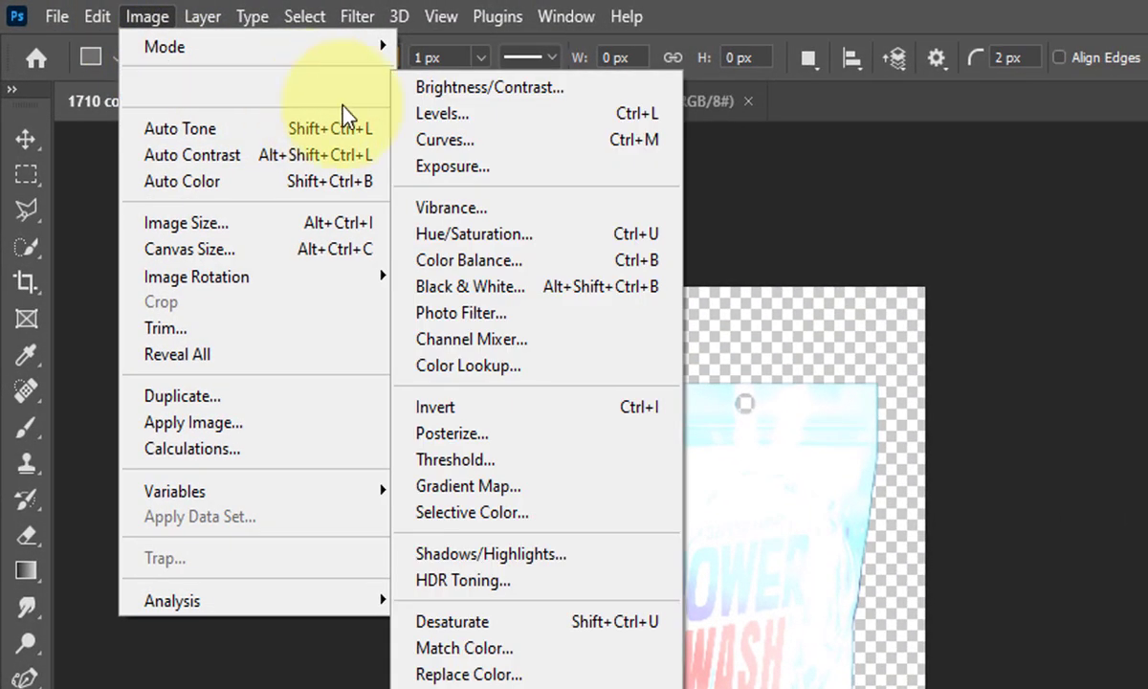
click(596, 115)
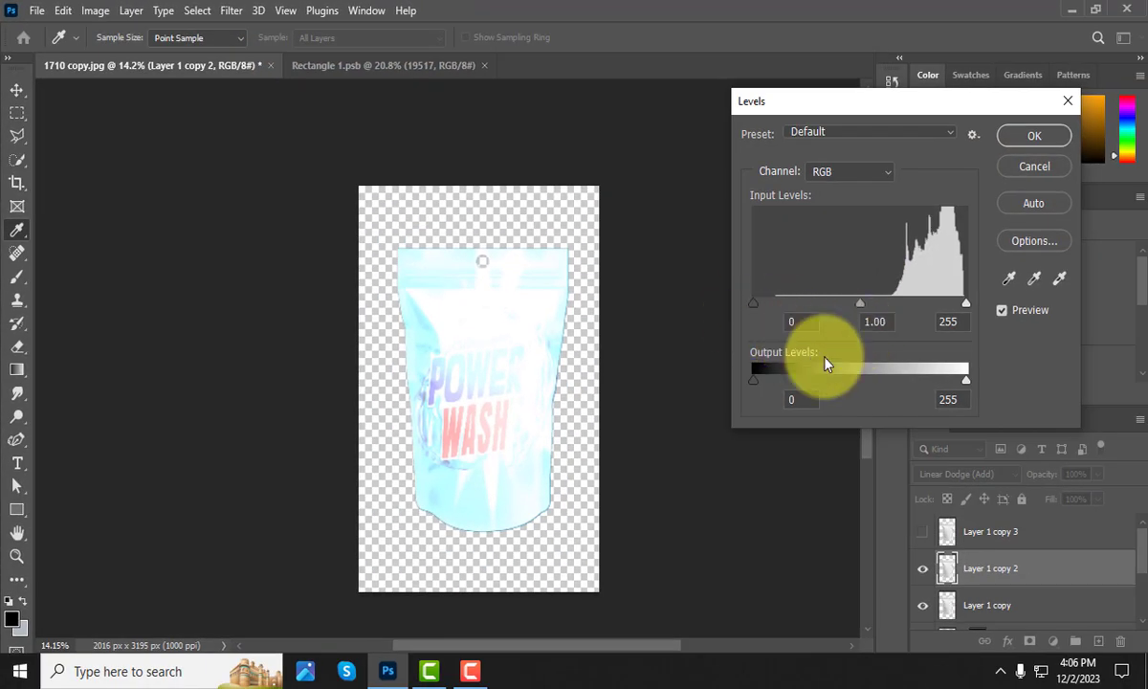
drag(971, 381, 812, 386)
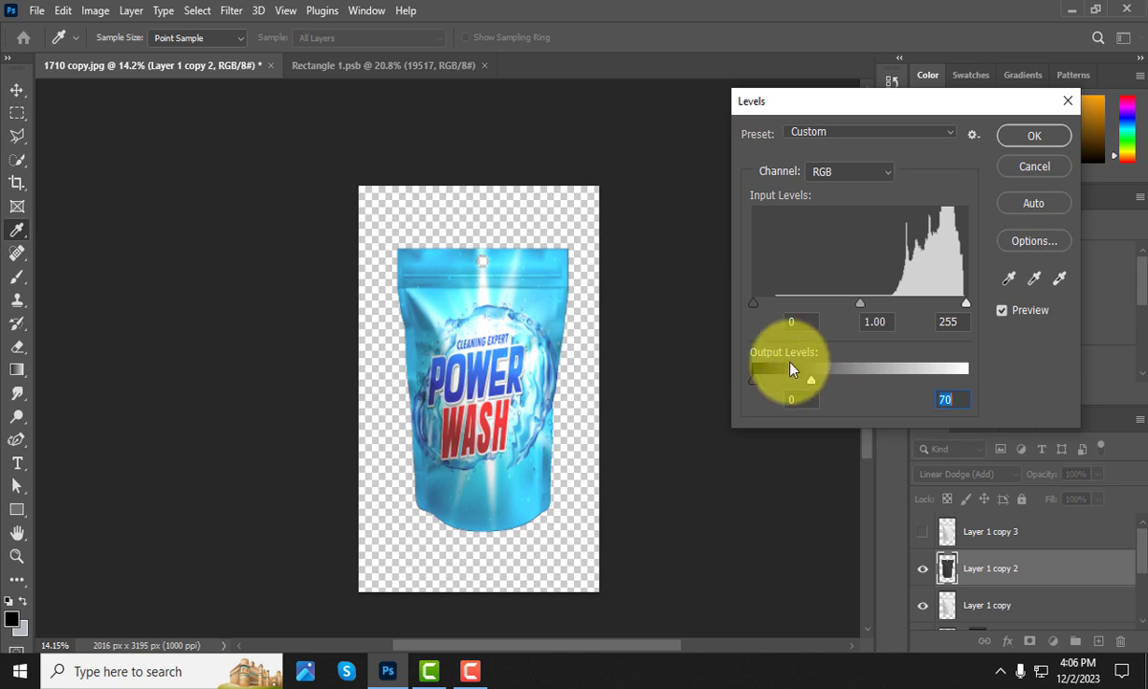
drag(859, 309, 906, 312)
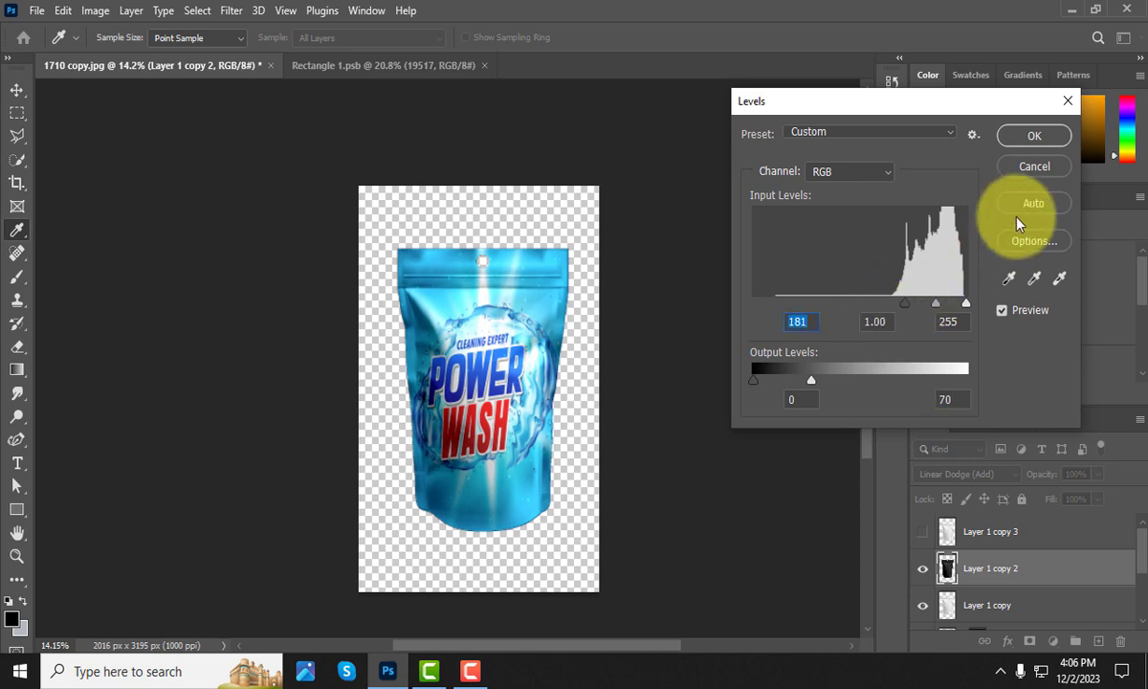
click(1031, 140)
Make Layer 1 copy 3 visible and set its blend mode to Screen
click(974, 538)
click(984, 538)
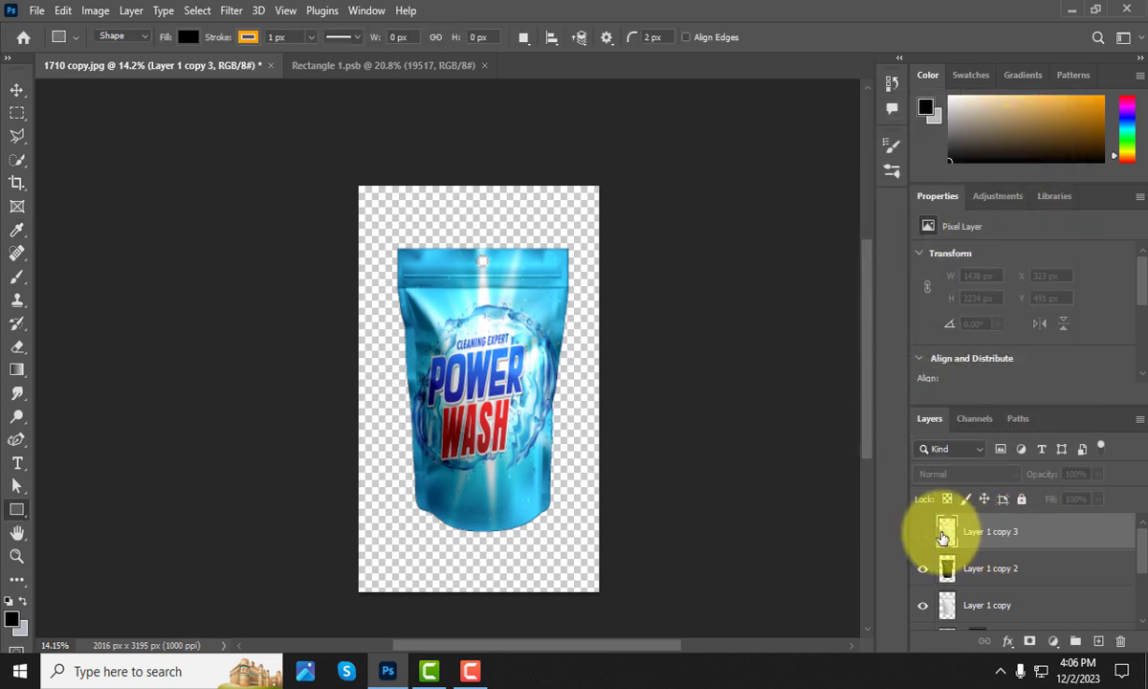
click(920, 534)
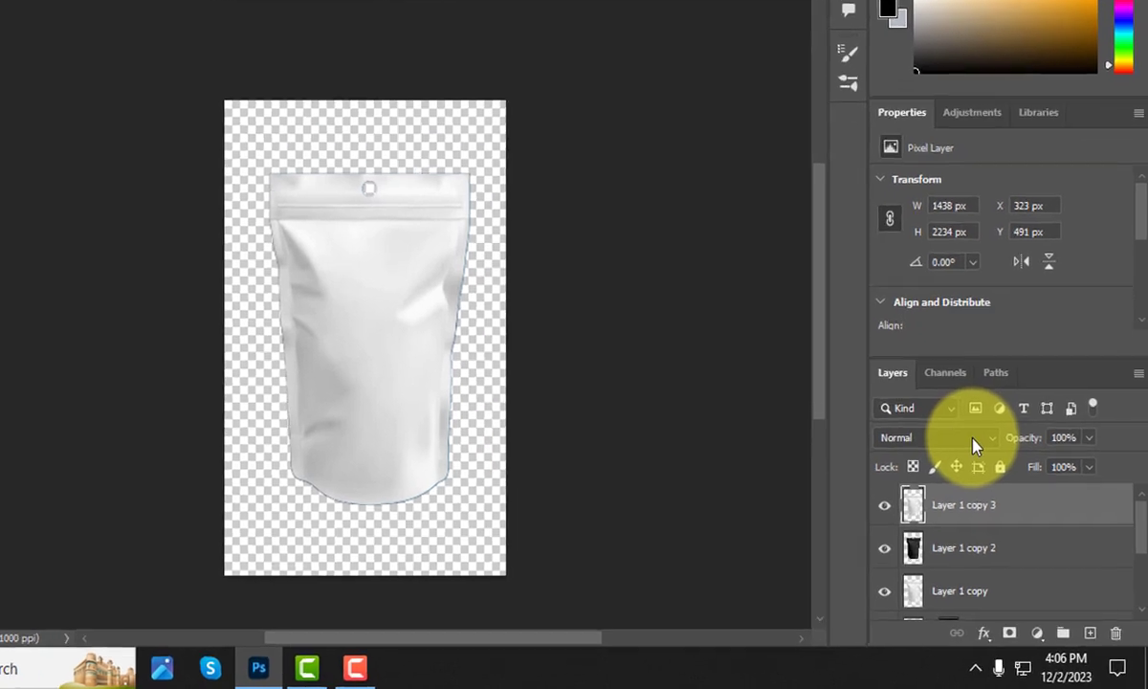
click(986, 474)
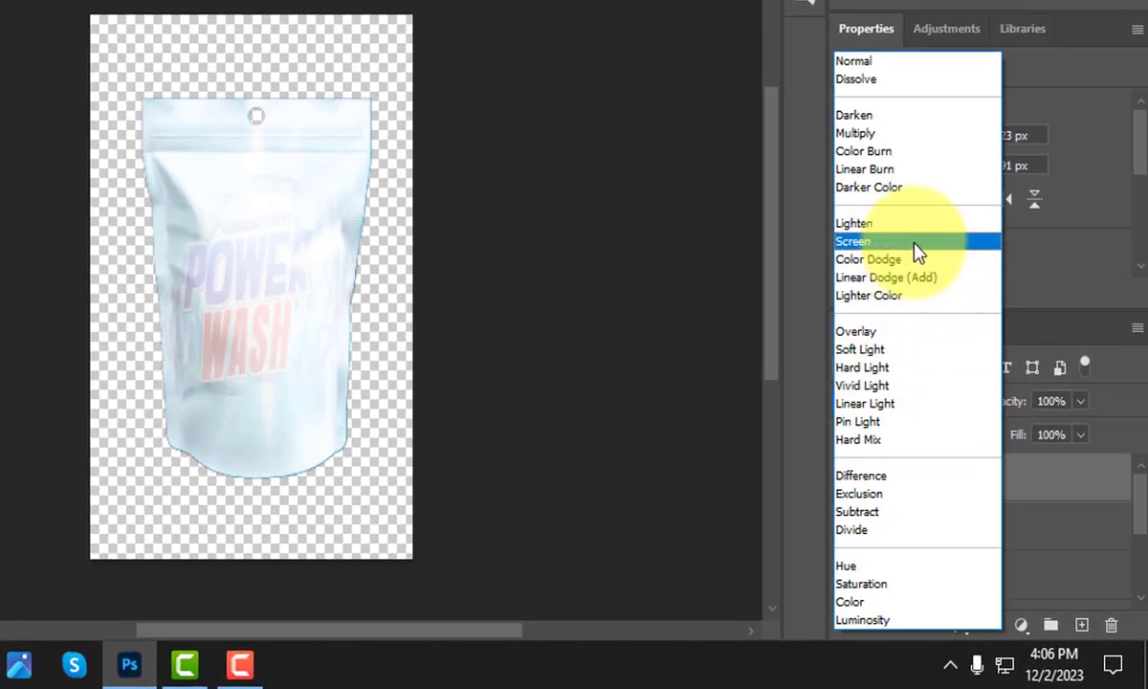
click(921, 254)
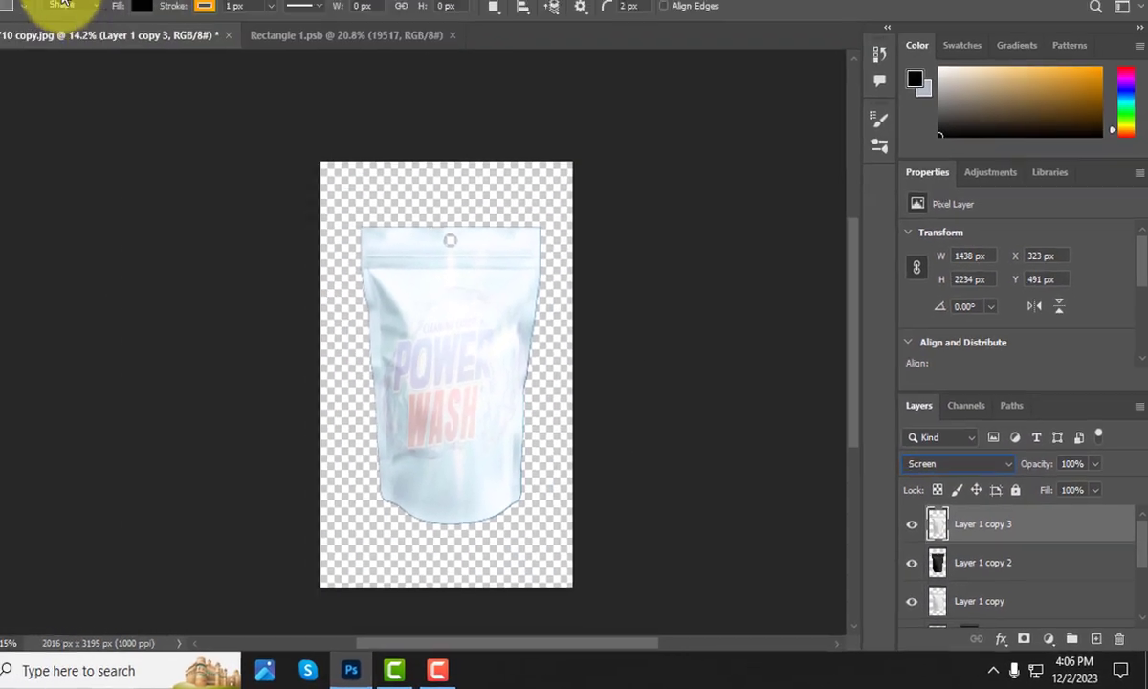
Apply Levels to Layer 1 copy 3 with input levels 176 and 248 and the white output level at 70
click(96, 11)
mouse_move(158, 72)
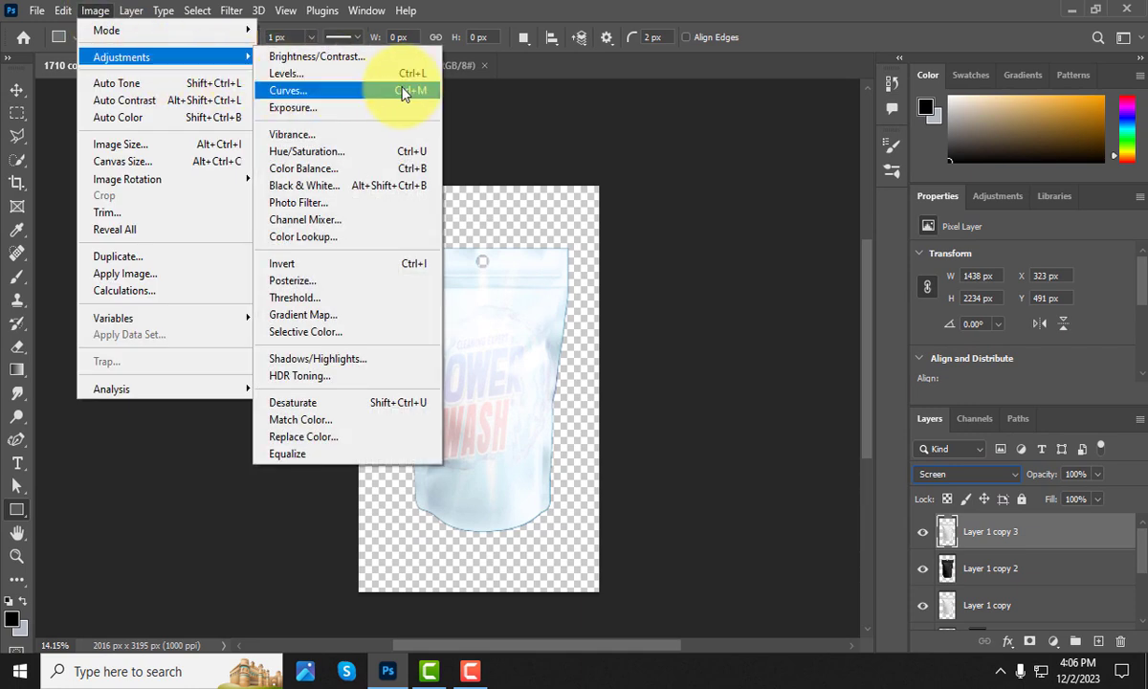
click(394, 79)
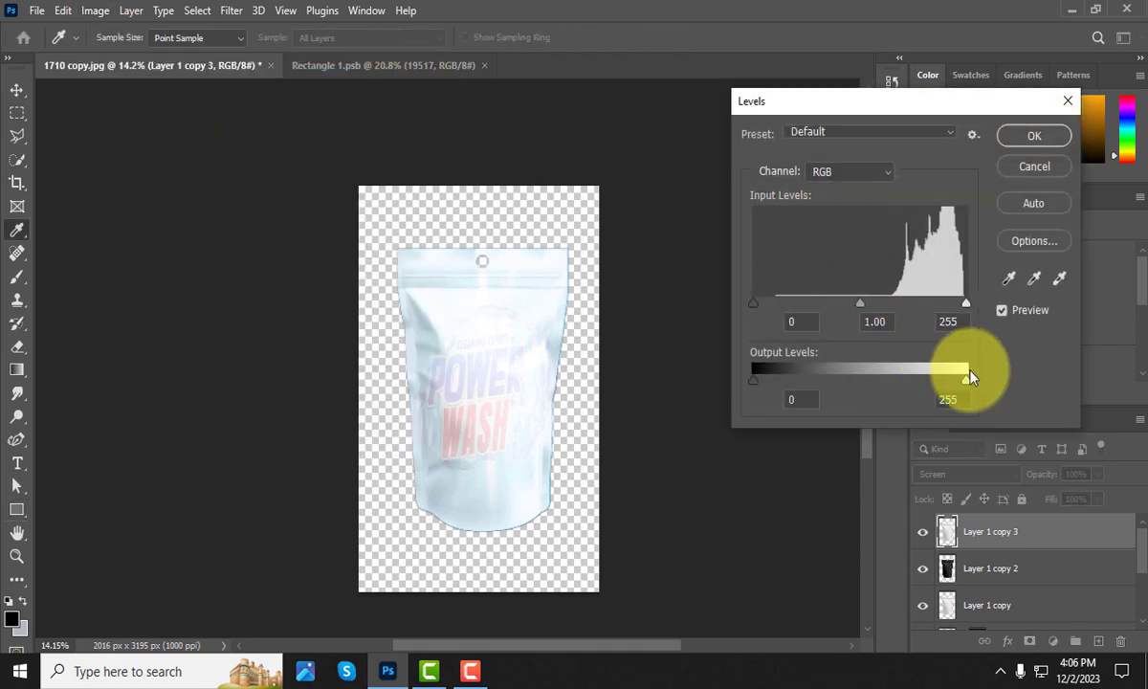
drag(965, 385, 808, 385)
drag(754, 304, 961, 307)
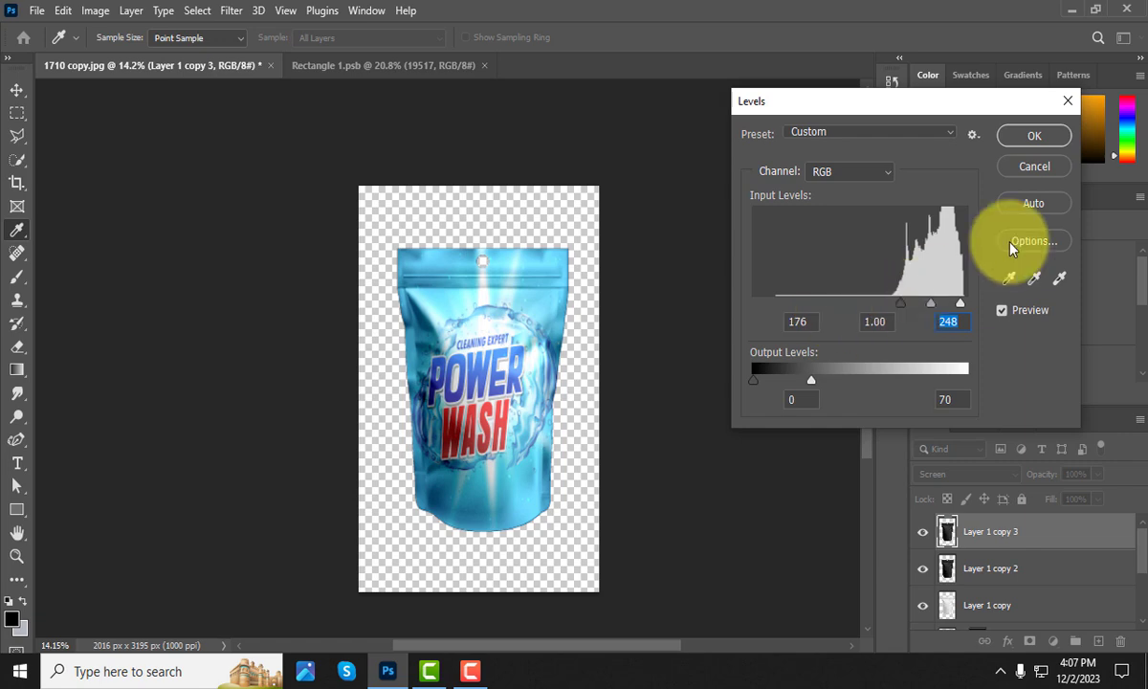
click(1057, 142)
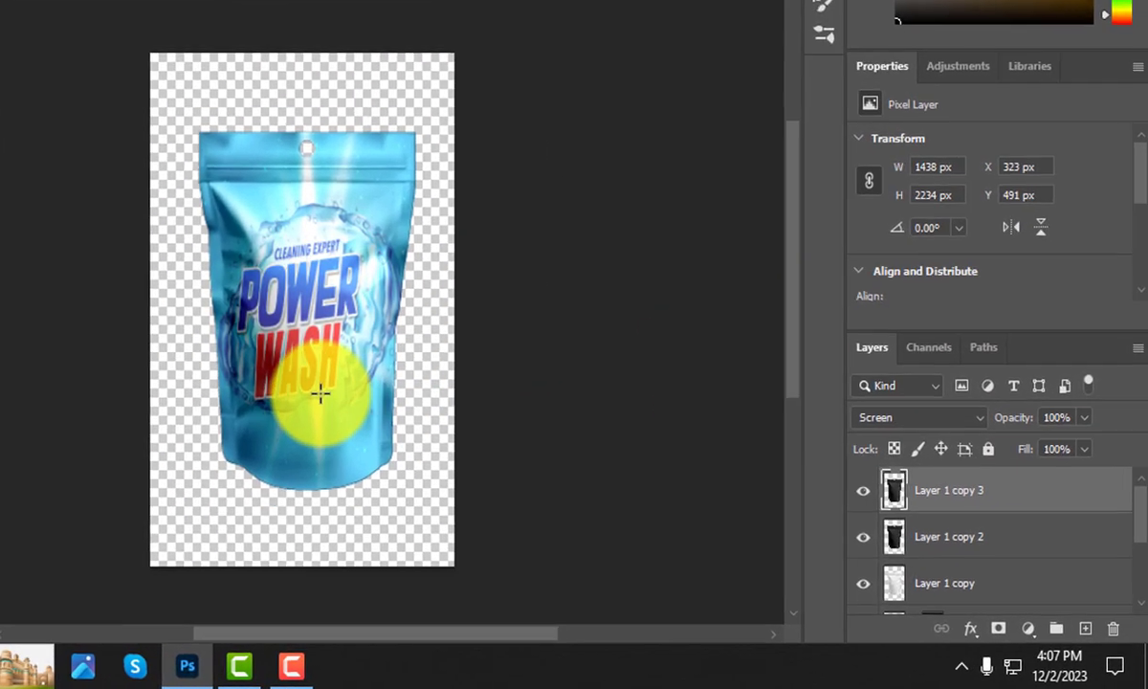
Add a new empty layer directly above the Background layer
key(ctrl+plus)
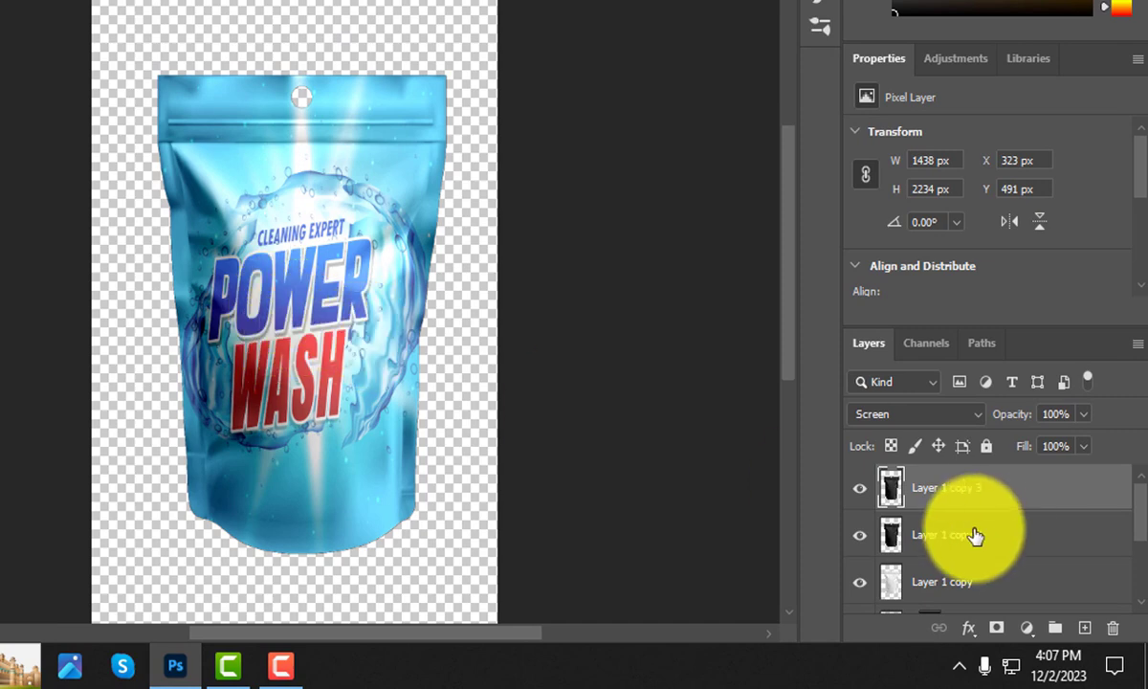
scroll(995, 538, down, 3)
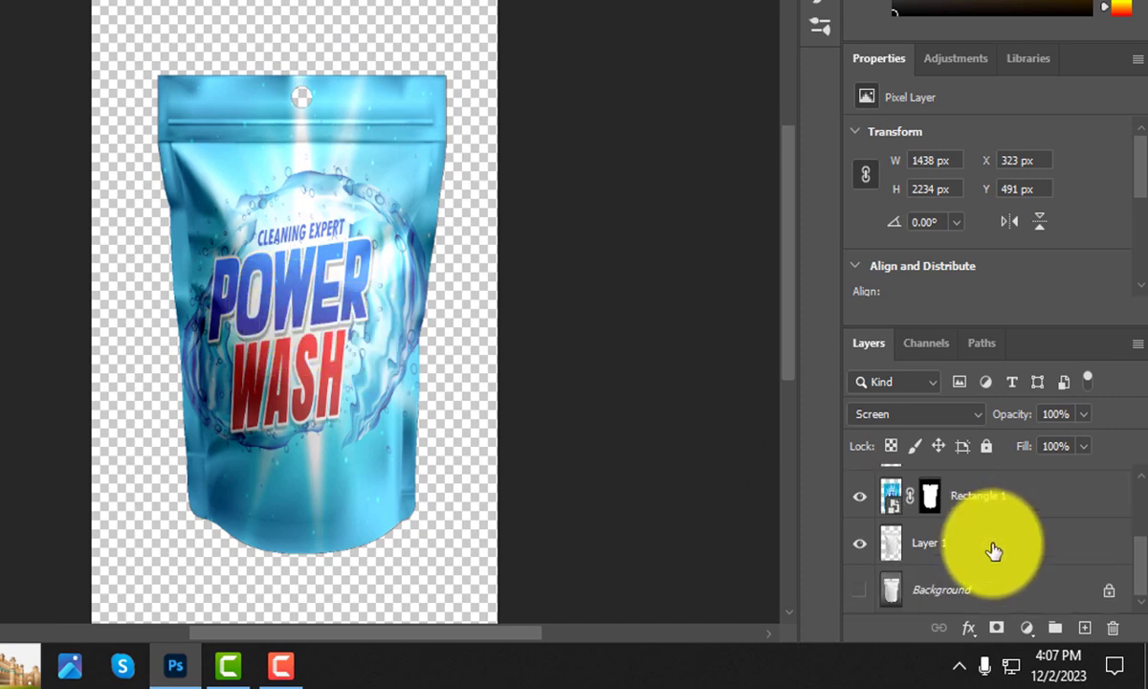
click(1013, 590)
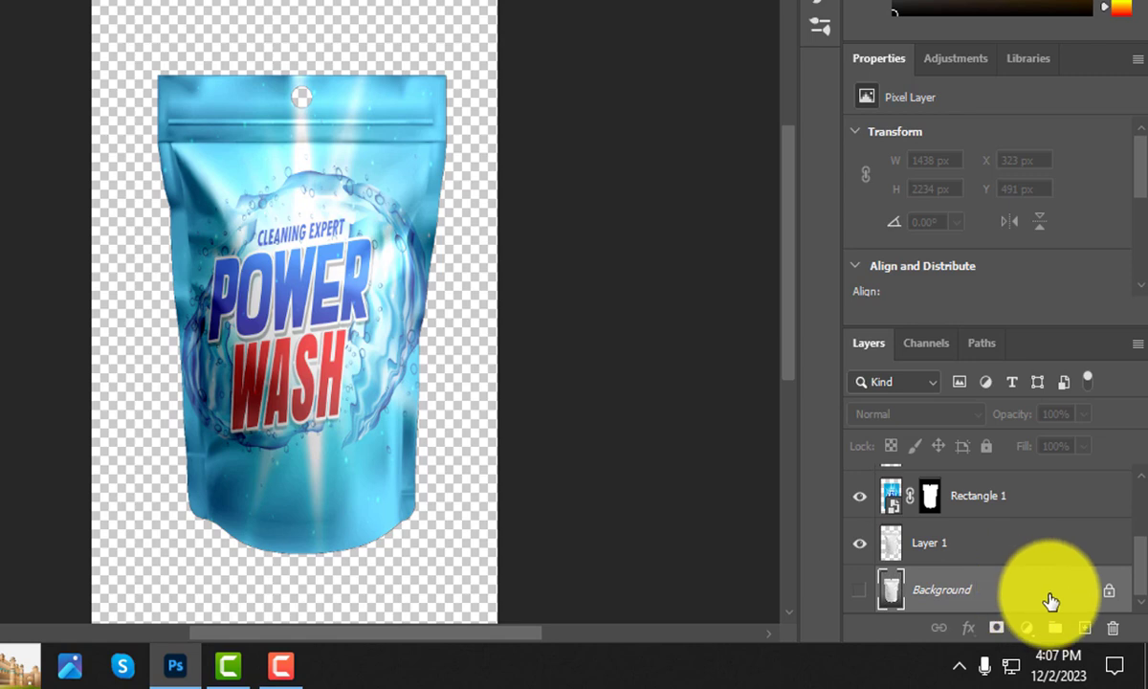
click(1082, 629)
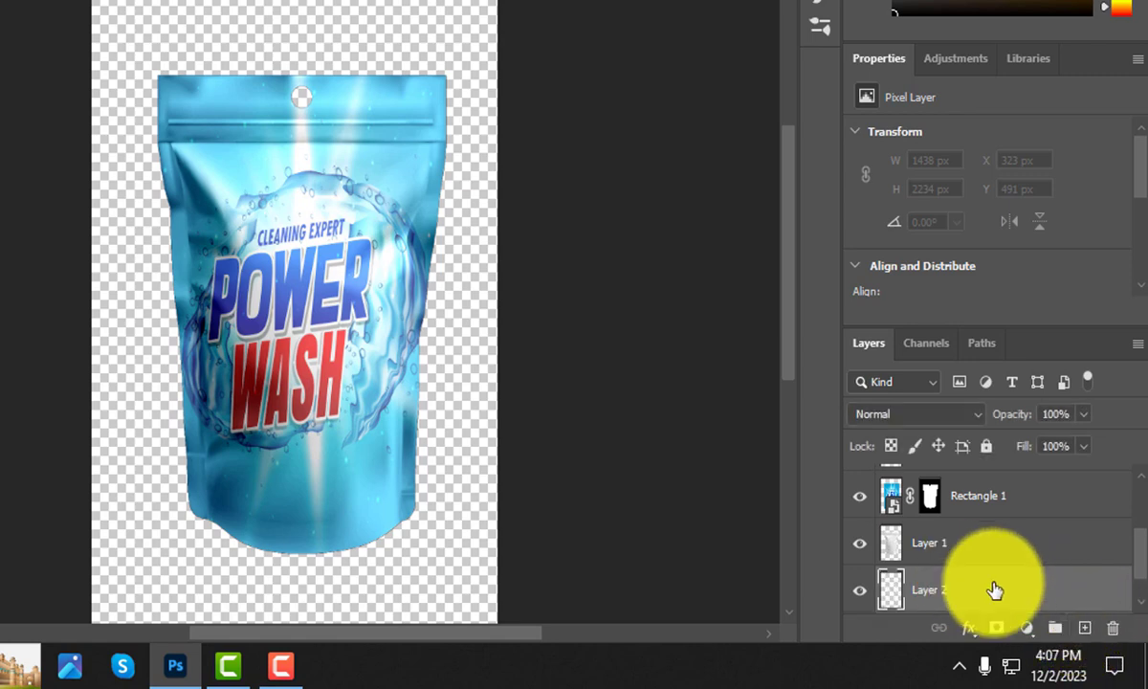
Create a Solid Color fill layer between Layer 1 and Background in muted teal #689393
click(1025, 627)
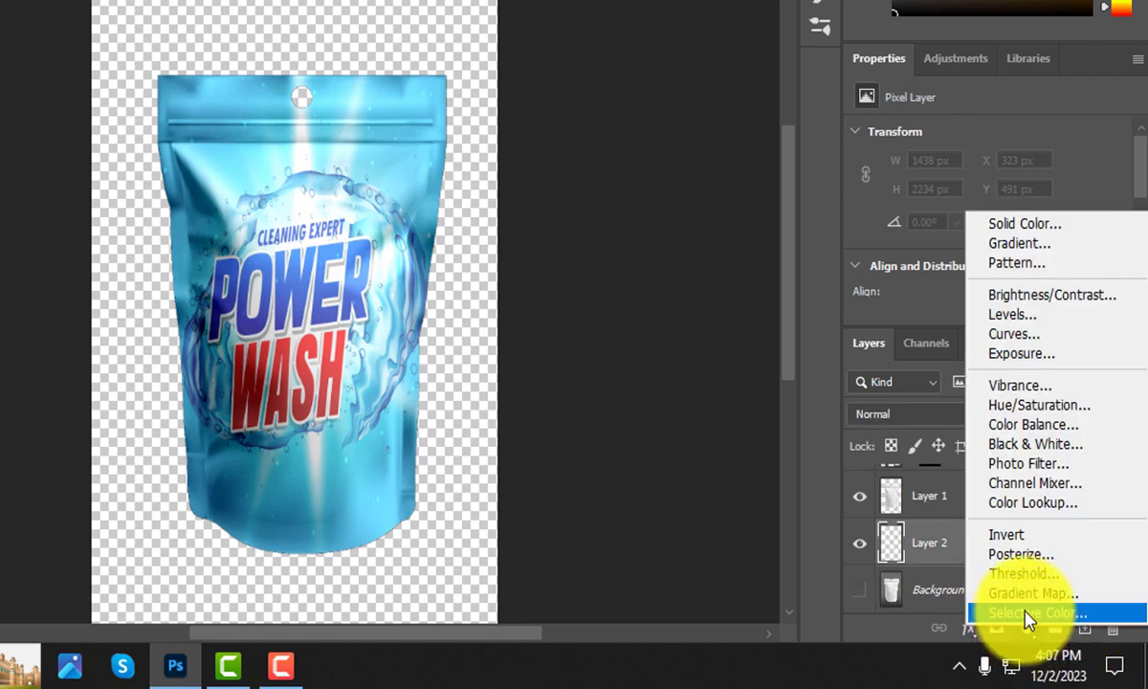
click(1048, 226)
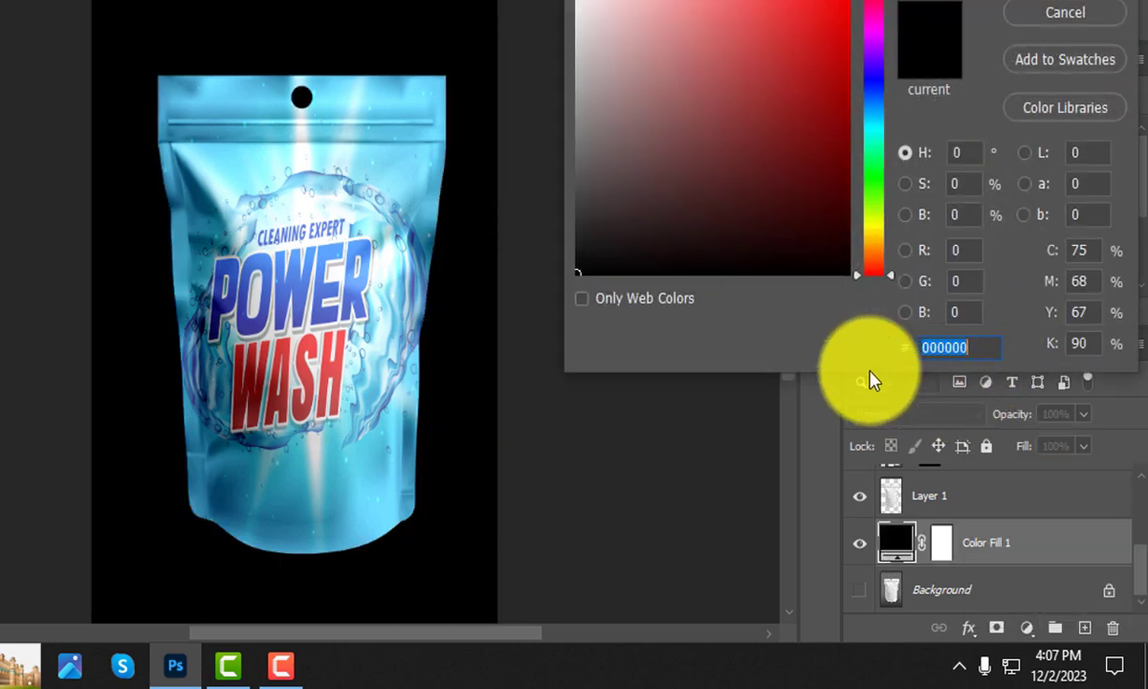
click(233, 181)
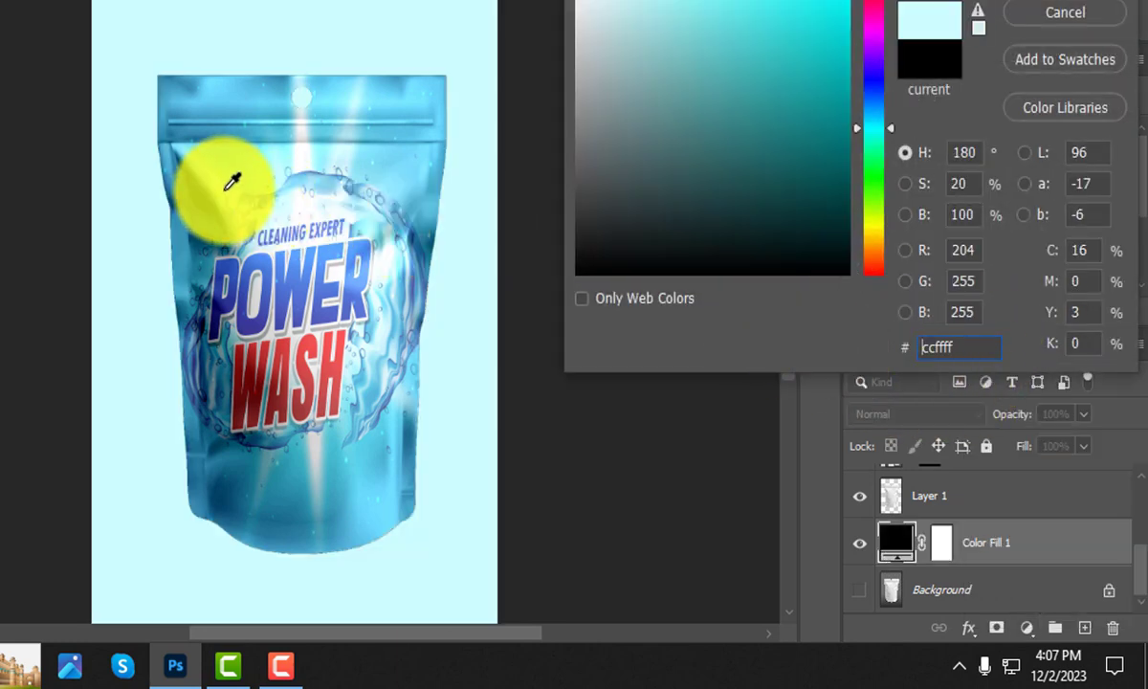
click(648, 63)
mouse_move(648, 62)
mouse_down()
mouse_move(644, 109)
mouse_move(657, 106)
mouse_up()
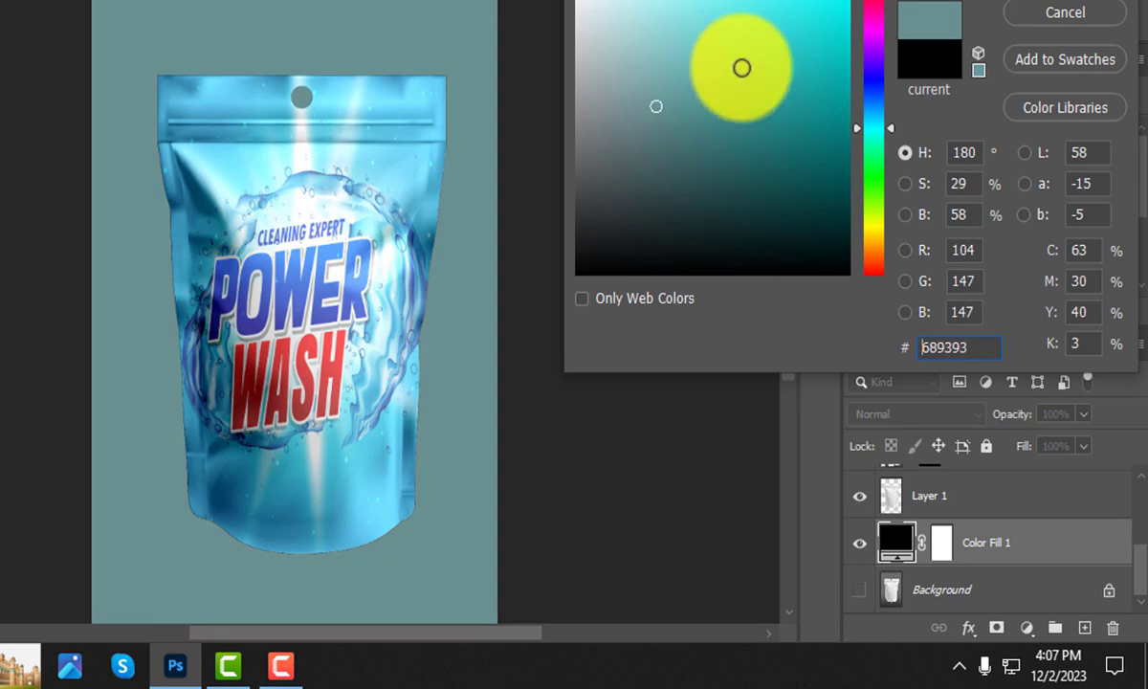
click(1057, 3)
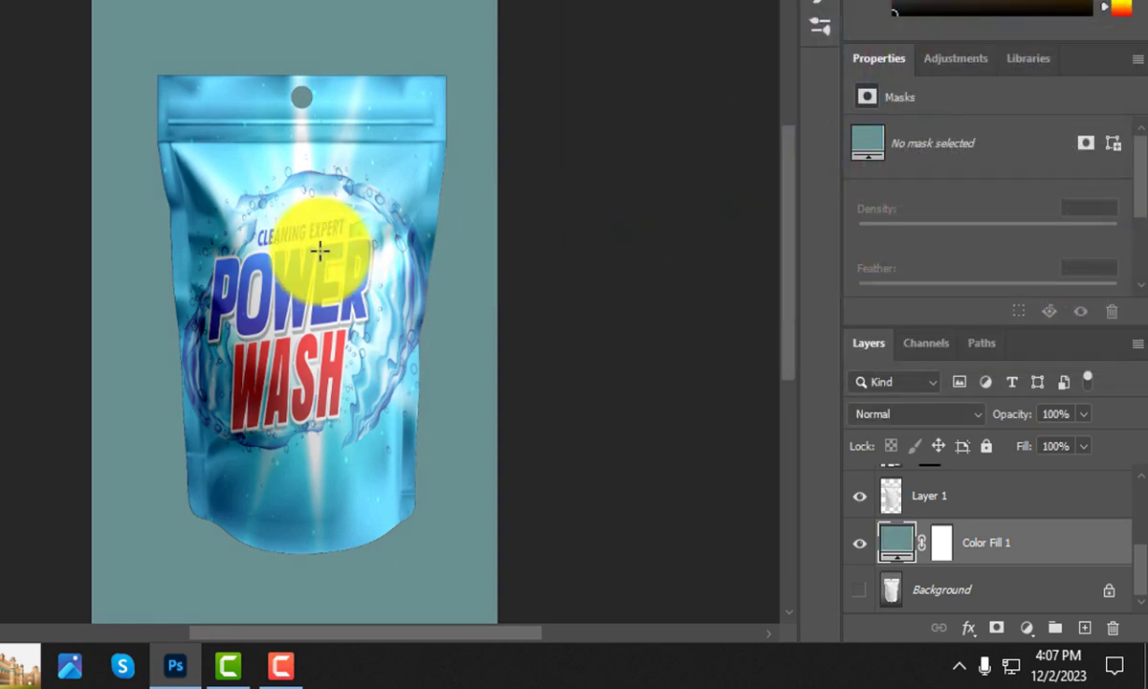
scroll(326, 235, down, 1)
scroll(320, 268, up, 2)
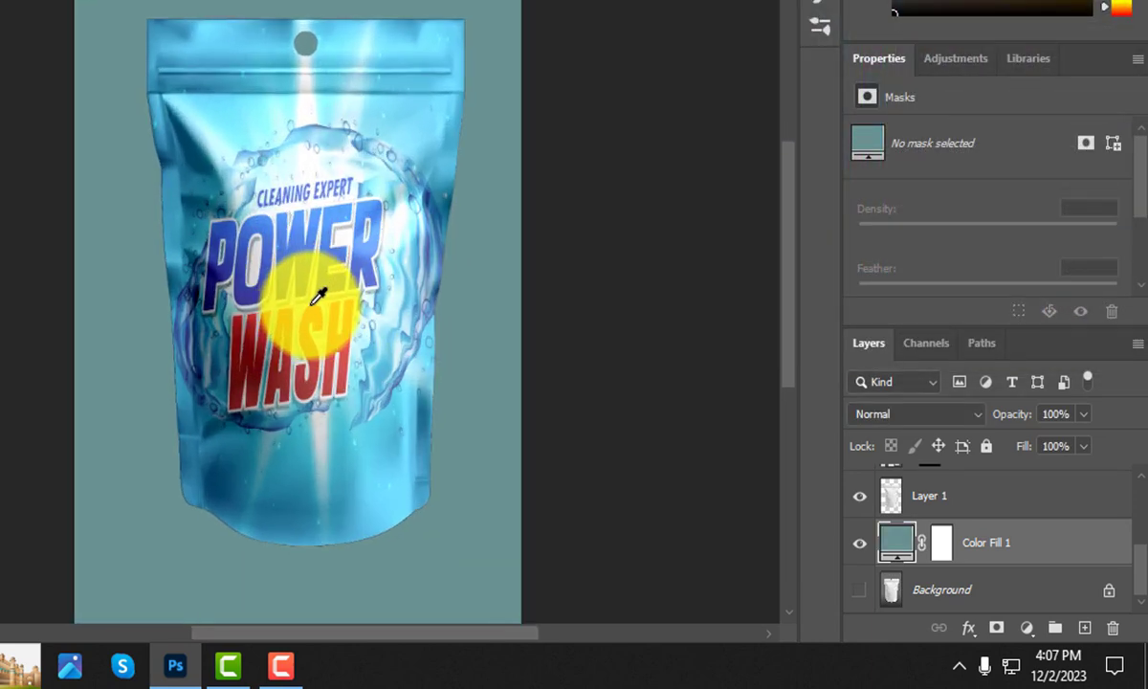
scroll(302, 304, down, 2)
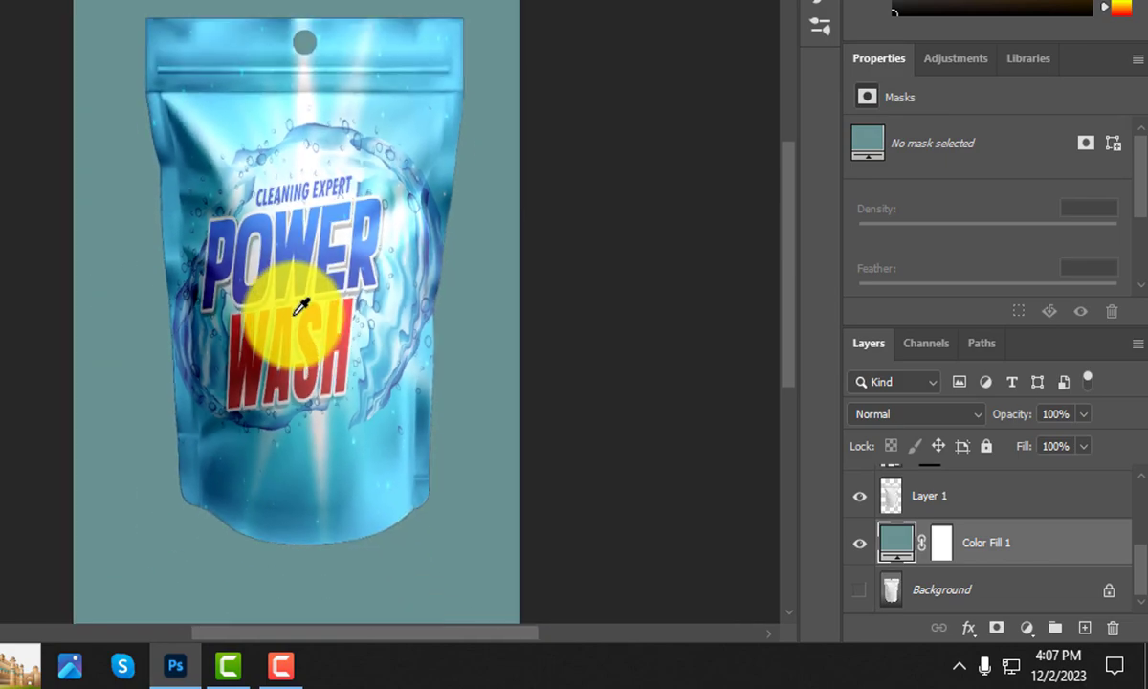